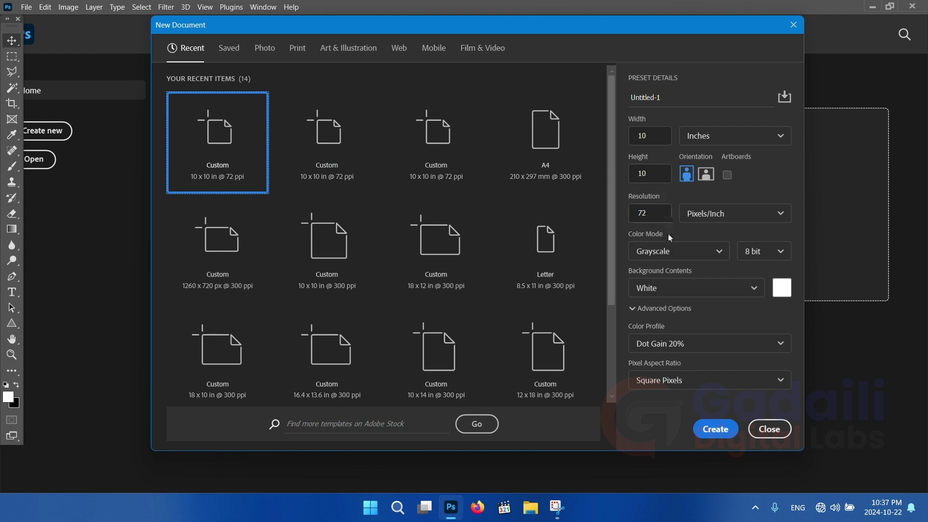
# Create a 10 × 10 inch document at 72 pixels/inch in RGB Color mode with a white background.
pyautogui.click(684, 257)
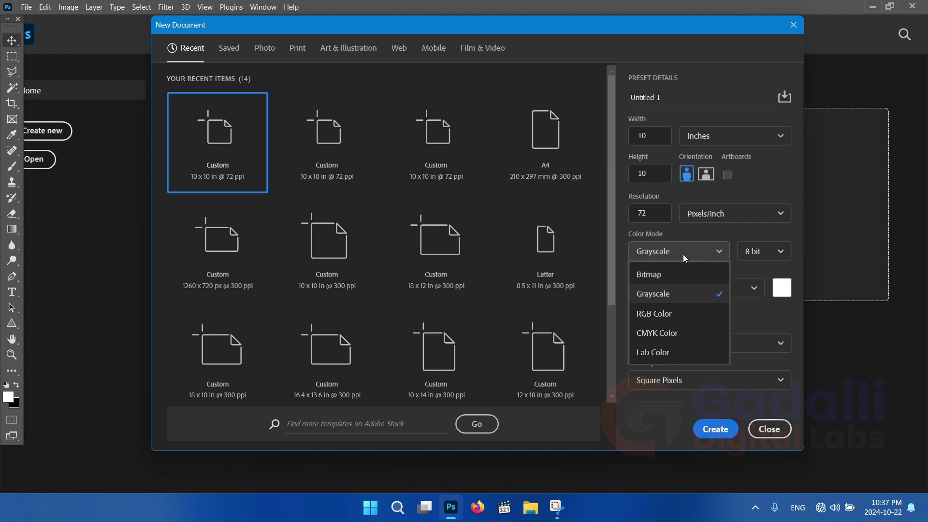
pyautogui.click(670, 320)
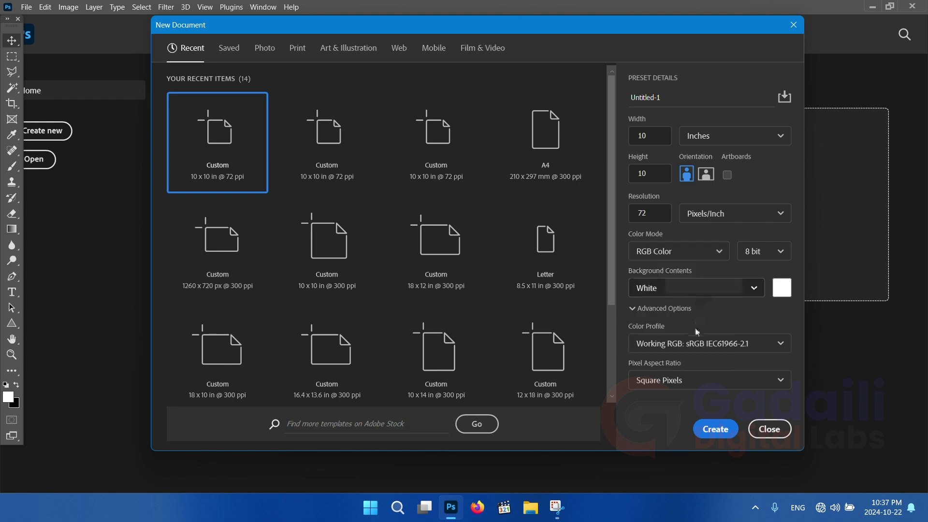
pyautogui.click(715, 429)
# Create a second 10 × 10 inch, 72 pixels/inch document in CMYK Color mode.
pyautogui.click(26, 6)
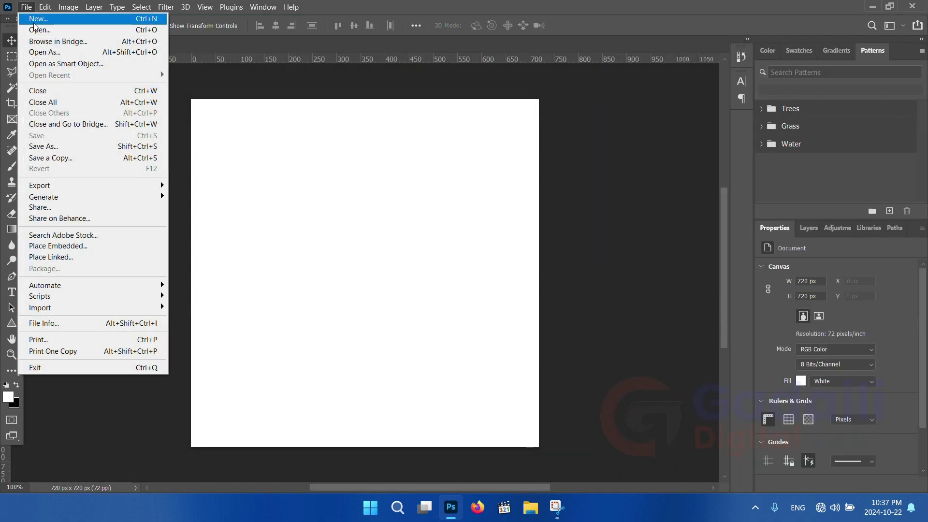
pyautogui.click(34, 21)
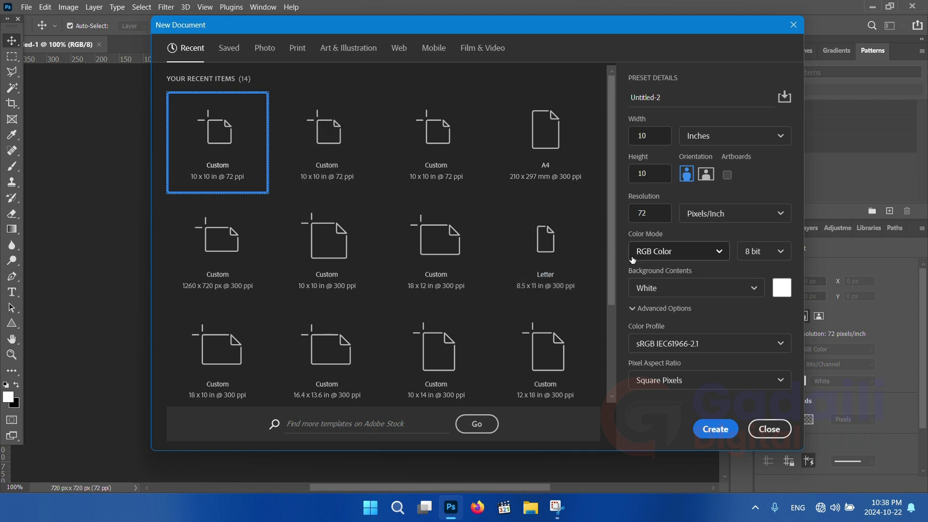
pyautogui.click(656, 252)
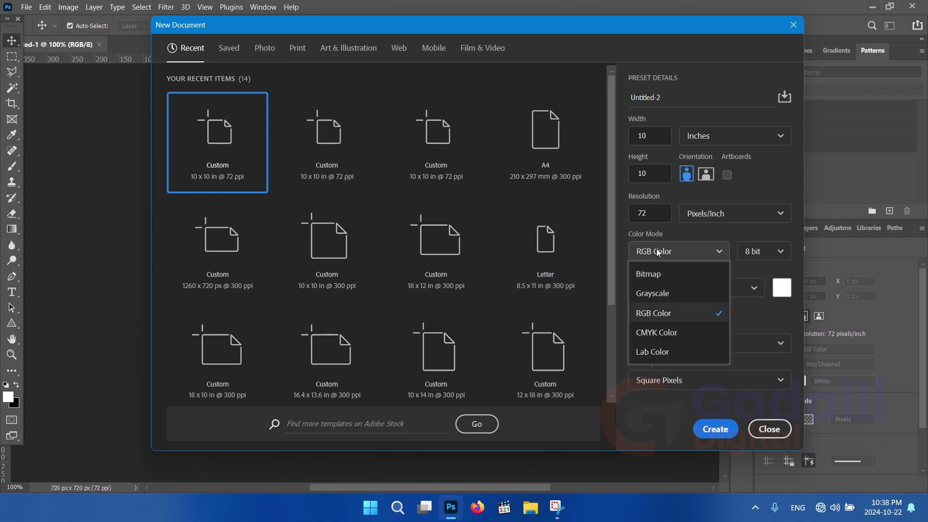
pyautogui.click(668, 334)
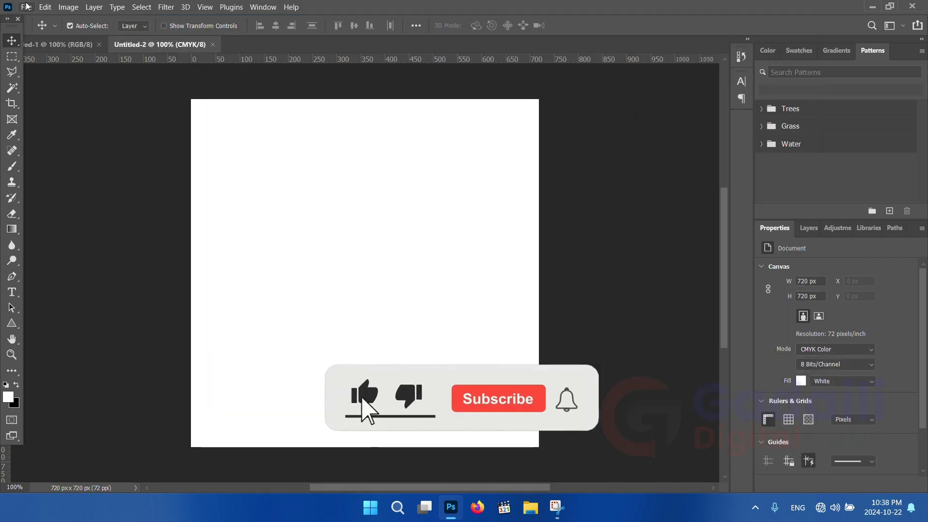
# Create a third 10 × 10 inch, 72 pixels/inch document in Grayscale mode.
pyautogui.click(26, 7)
pyautogui.click(38, 18)
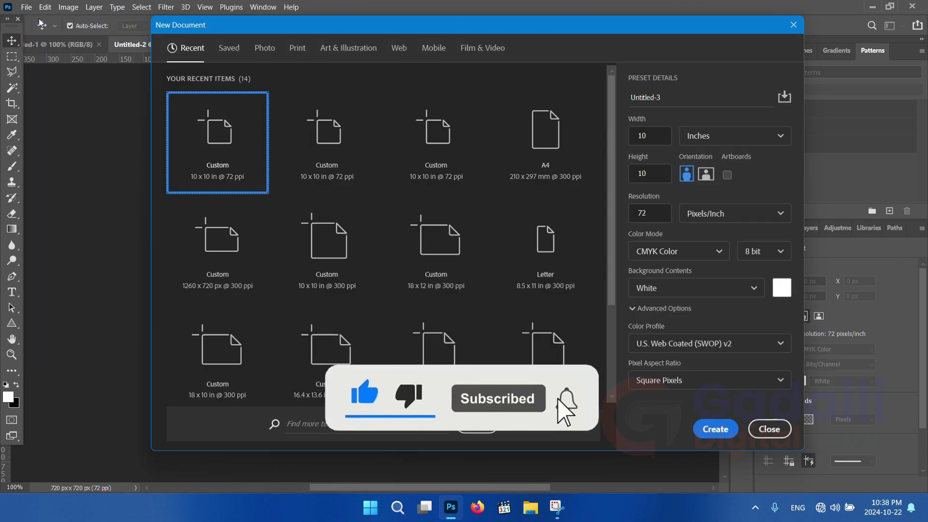
pyautogui.click(691, 251)
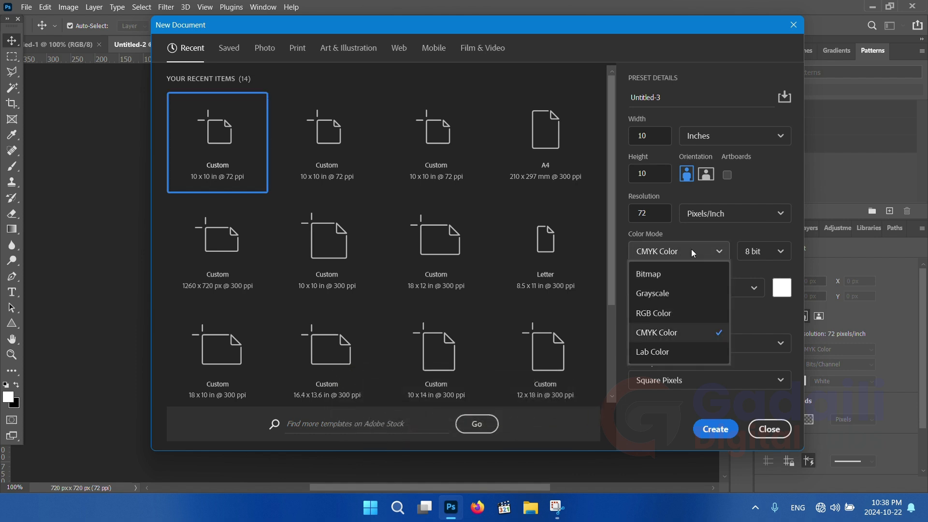
pyautogui.click(660, 299)
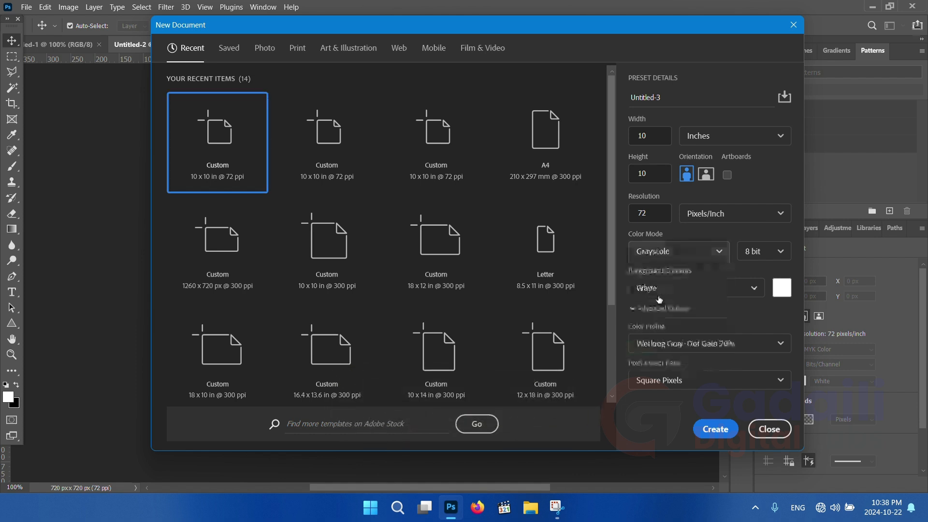
pyautogui.click(715, 428)
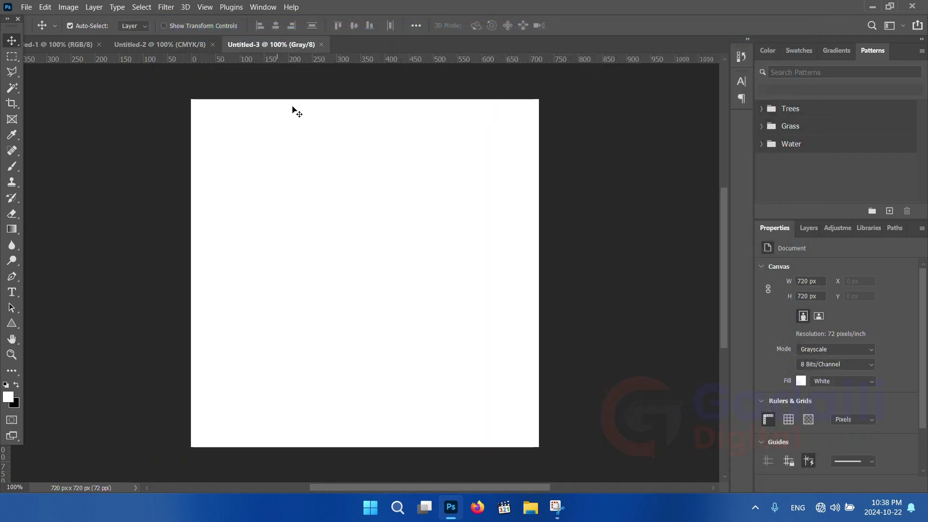
# In the RGB document, draw a triangle shape about 300 × 260 px near the middle of the canvas.
pyautogui.click(138, 46)
pyautogui.click(74, 48)
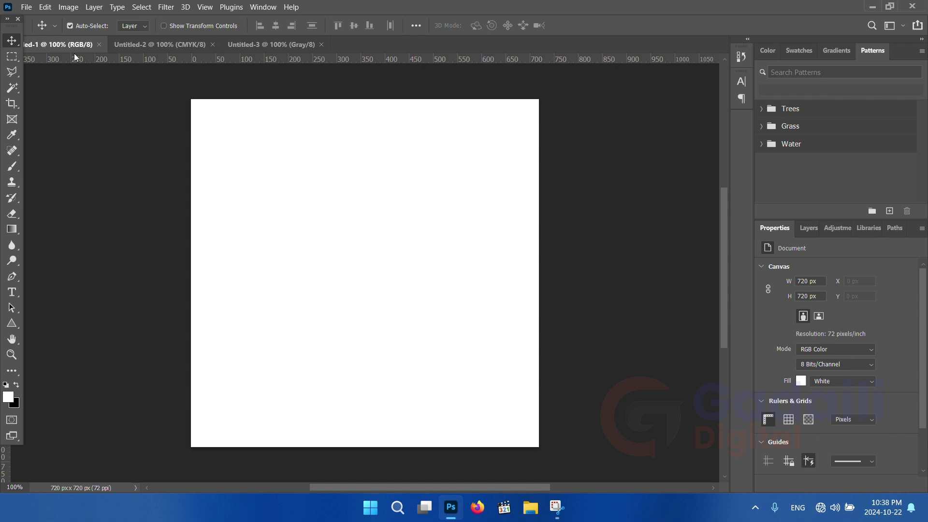
pyautogui.click(12, 324)
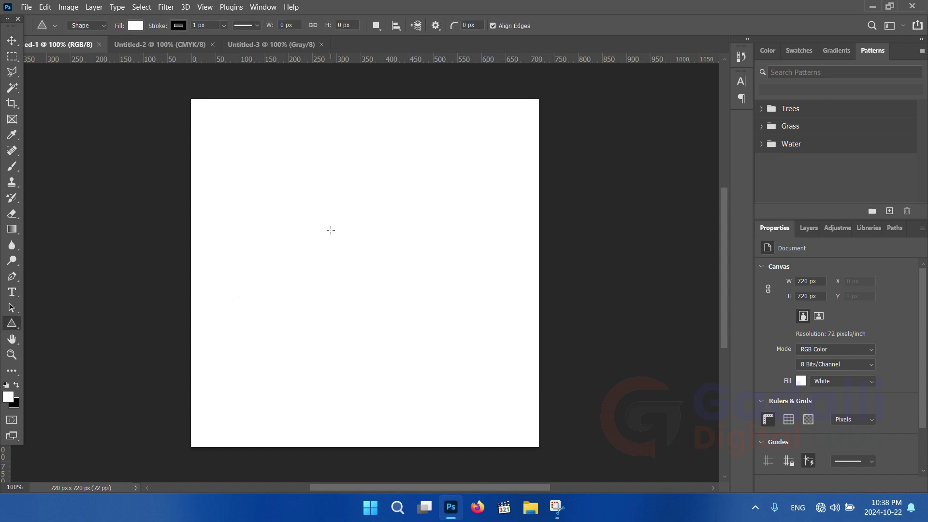
pyautogui.moveTo(321, 207); pyautogui.dragTo(476, 392)
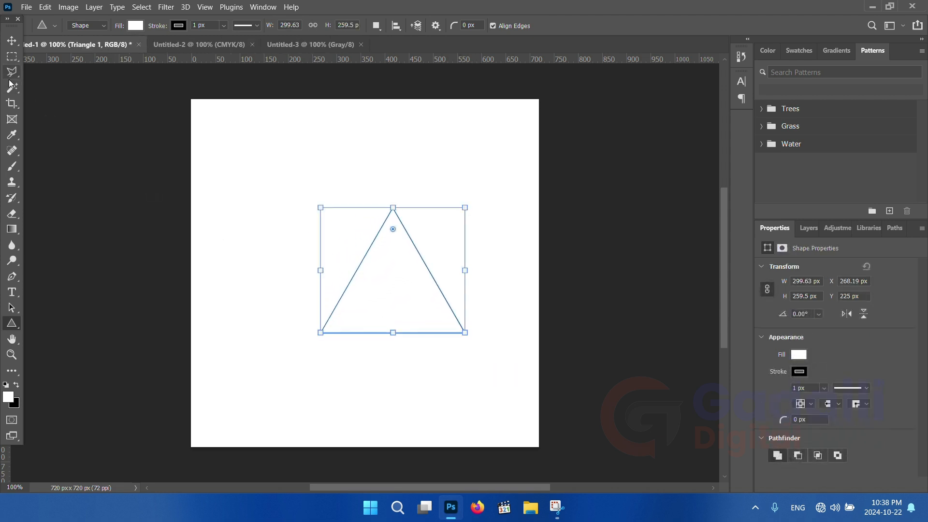
# Fill the RGB document's triangle with the recently used red and move it about 38 px to the left.
pyautogui.click(135, 27)
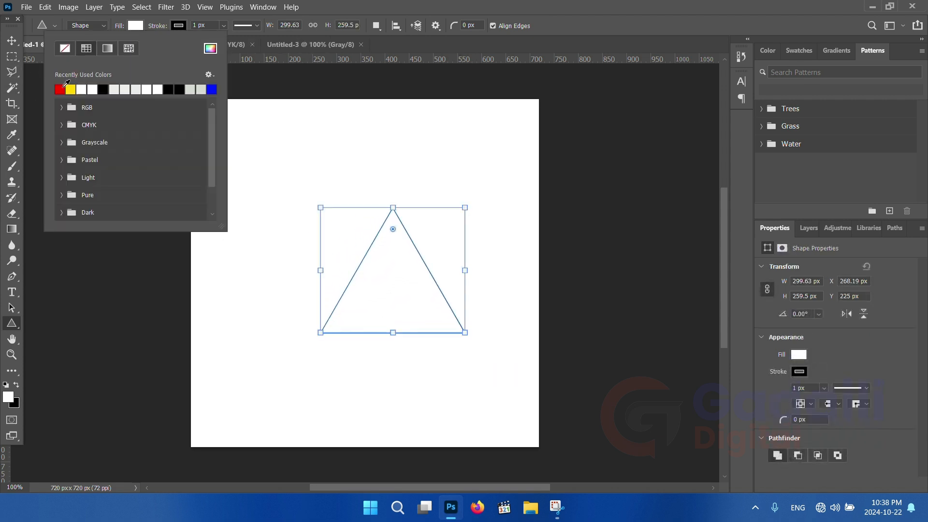
pyautogui.click(60, 90)
pyautogui.click(11, 41)
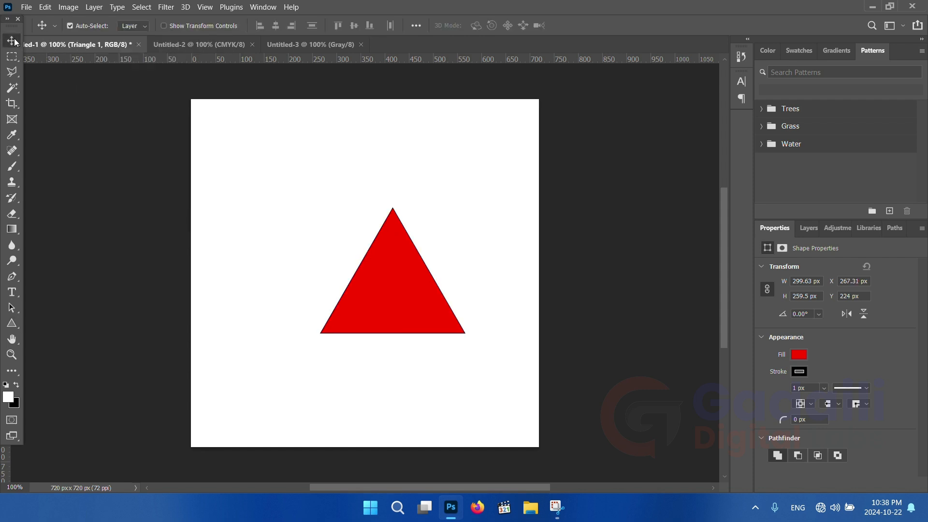
pyautogui.moveTo(408, 309); pyautogui.dragTo(394, 306)
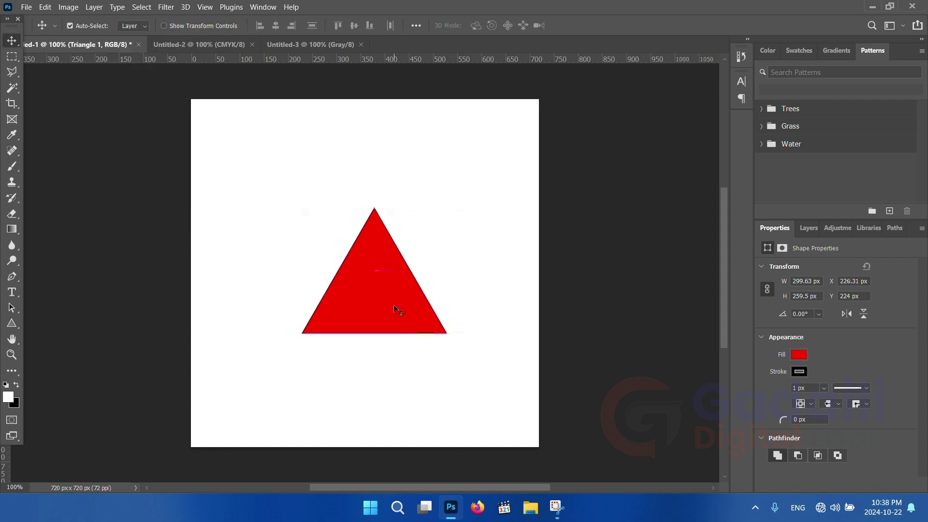
# In the CMYK document, draw a triangle shape about 308 × 267 px near the middle of the canvas.
pyautogui.click(202, 49)
pyautogui.press('u')
pyautogui.moveTo(294, 177); pyautogui.dragTo(457, 352)
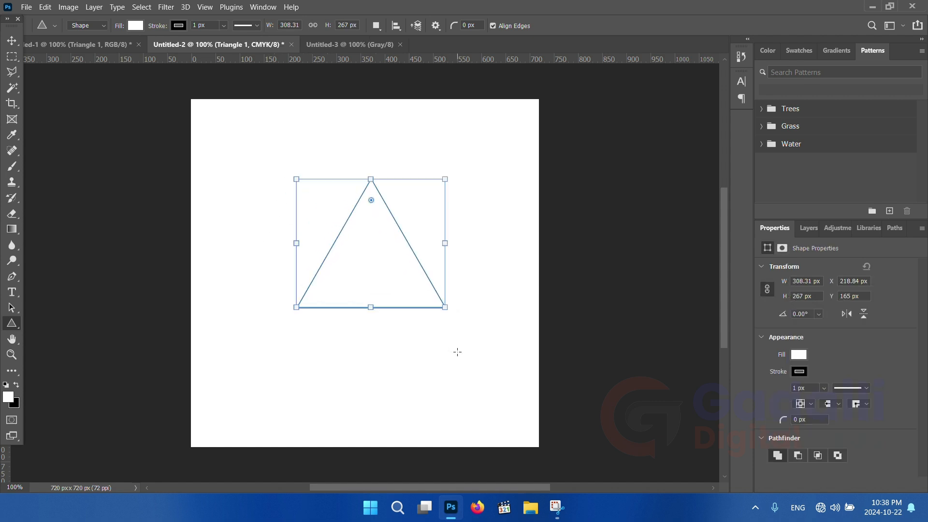
# Fill the CMYK document's triangle with the recently used red and centre it horizontally on the canvas.
pyautogui.click(136, 25)
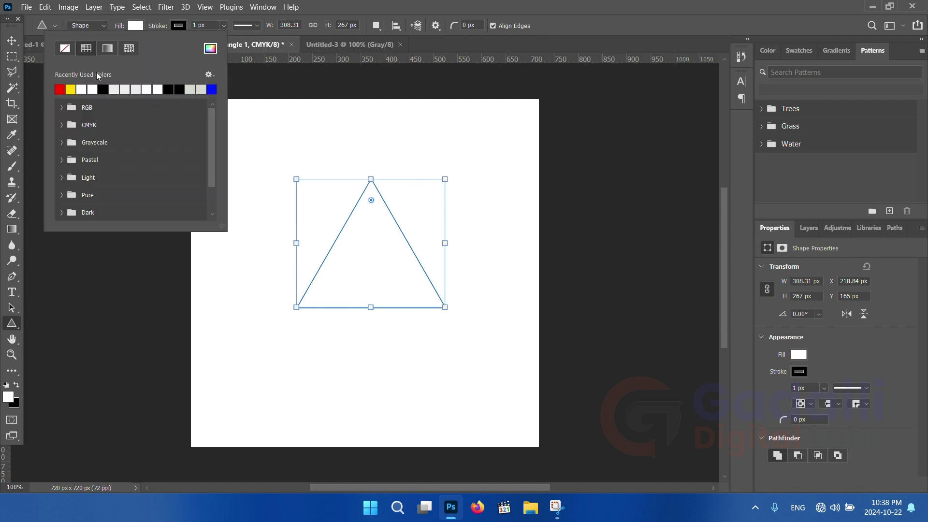
pyautogui.click(61, 89)
pyautogui.click(12, 41)
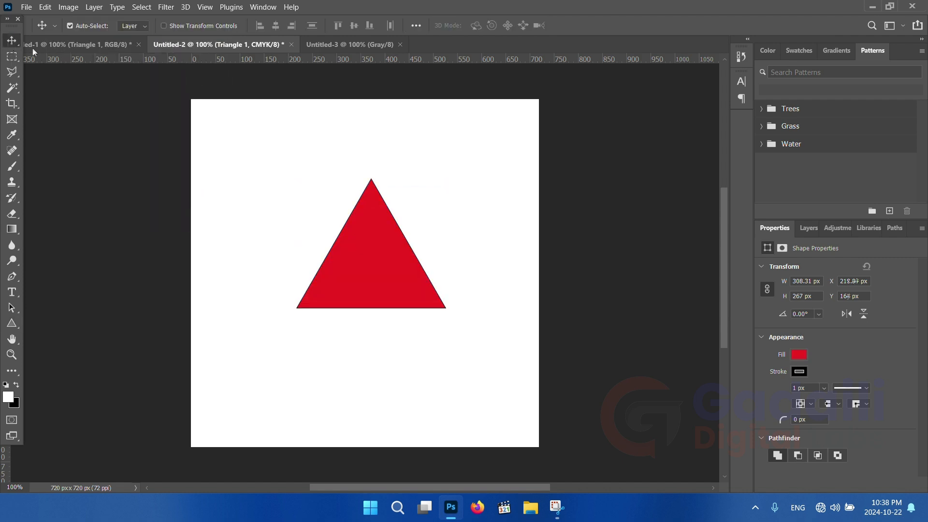
pyautogui.moveTo(384, 251); pyautogui.dragTo(378, 257)
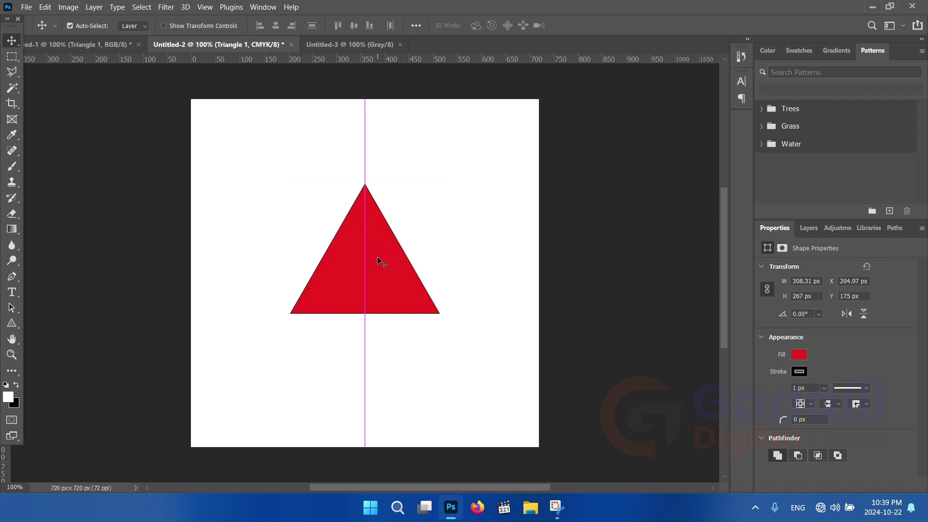
# Compare the red of the triangle in the RGB document with the red in the CMYK document.
pyautogui.click(97, 46)
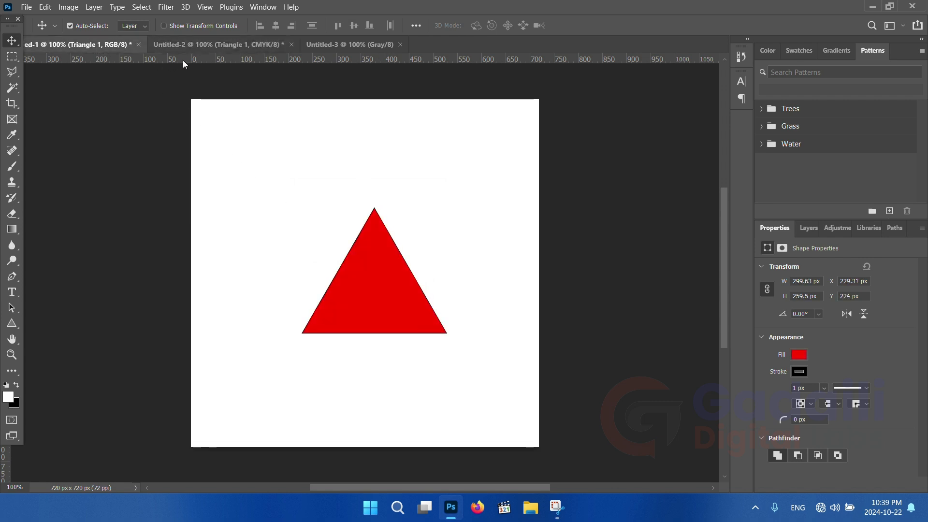
pyautogui.click(225, 45)
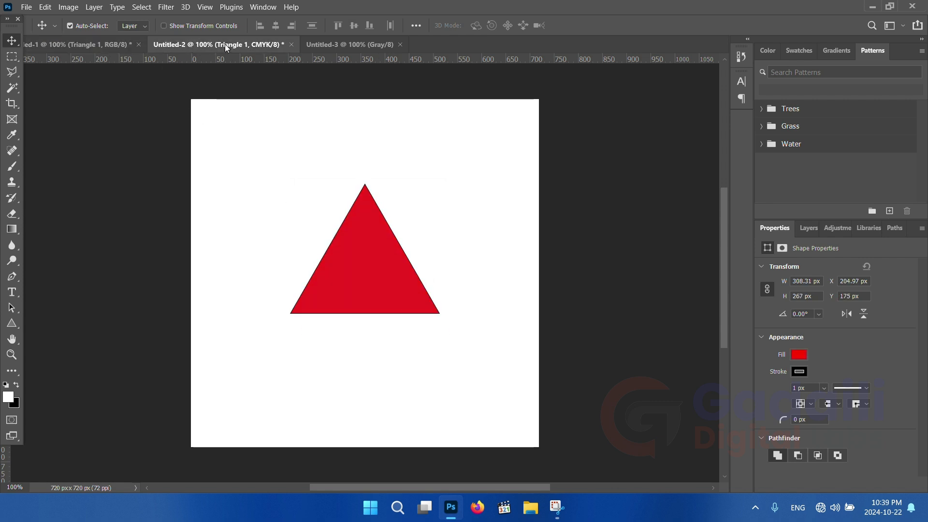
pyautogui.click(95, 46)
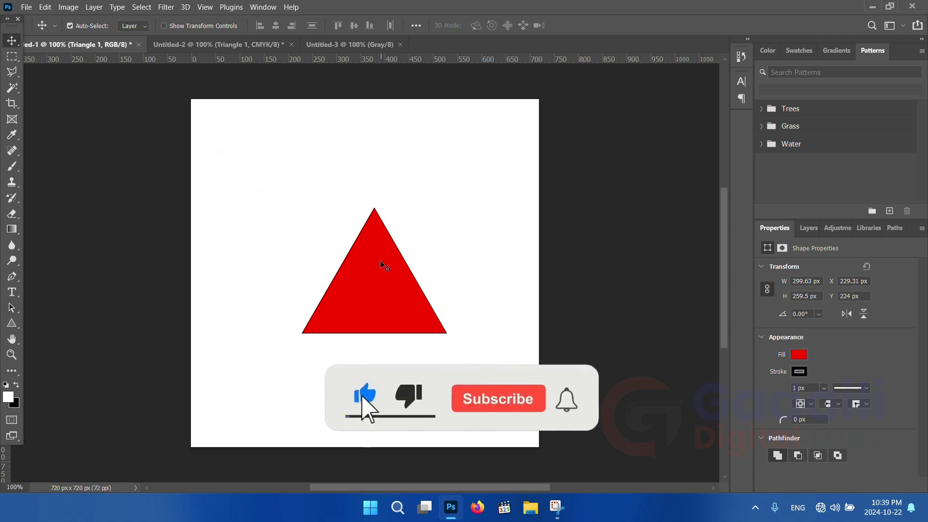
pyautogui.click(218, 48)
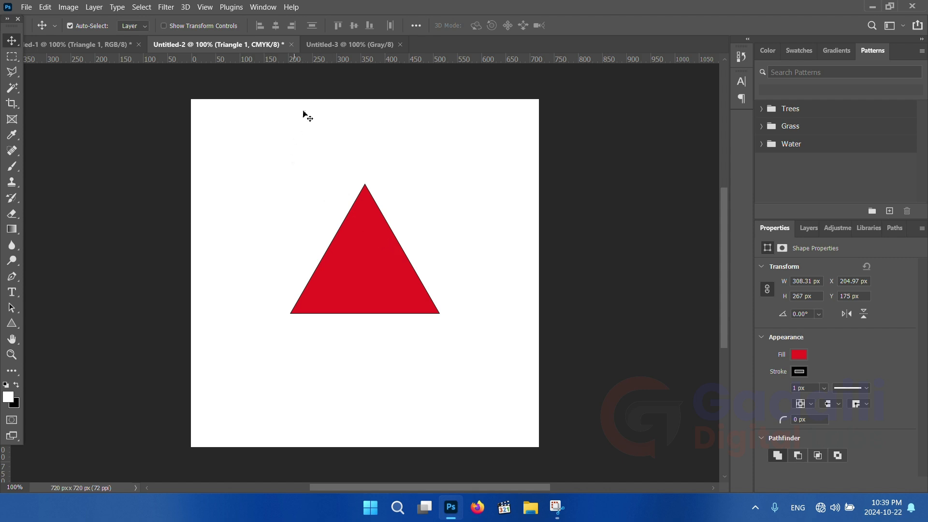
# In the grayscale document, draw a triangle shape about 264 × 229 px near the middle of the canvas.
pyautogui.click(343, 44)
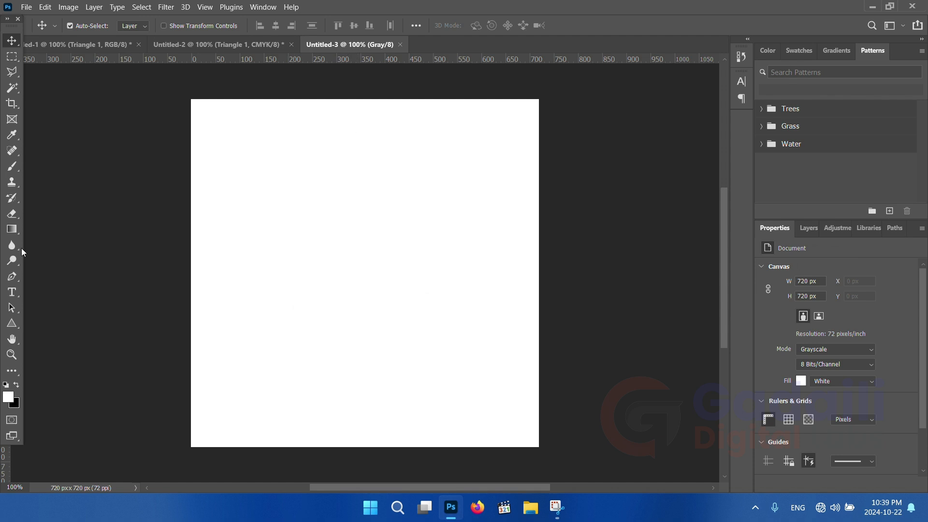
pyautogui.click(12, 322)
pyautogui.moveTo(315, 201); pyautogui.dragTo(453, 387)
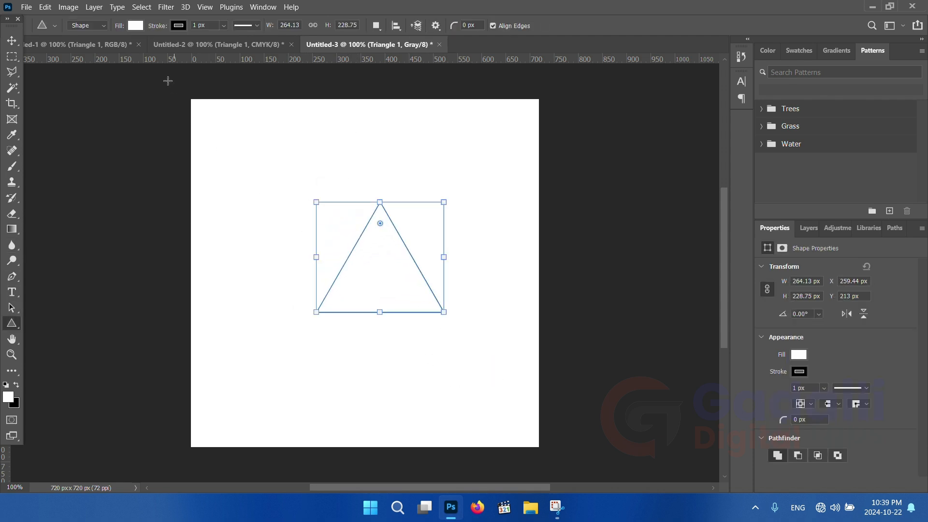
# Apply the recently used red as the grayscale document's triangle fill and centre the triangle horizontally on the canvas.
pyautogui.click(136, 25)
pyautogui.click(62, 87)
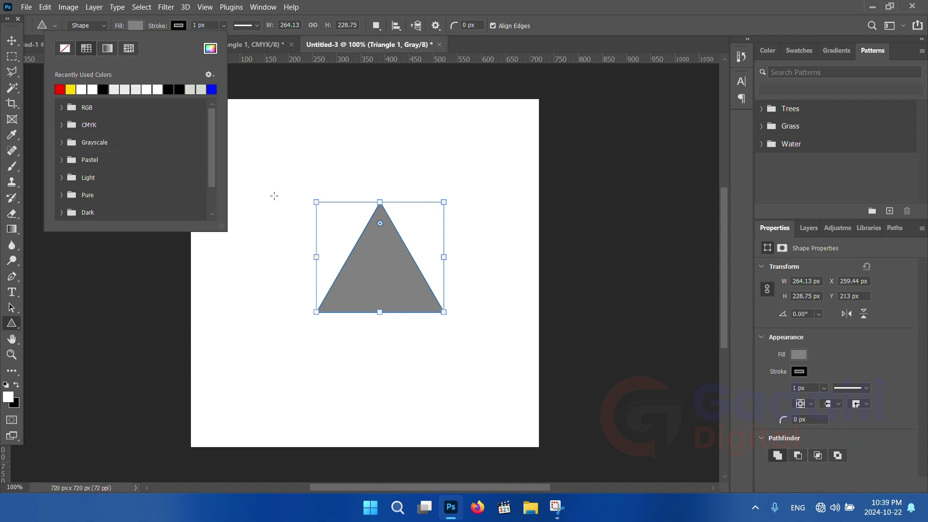
pyautogui.click(12, 41)
pyautogui.moveTo(389, 263); pyautogui.dragTo(368, 263)
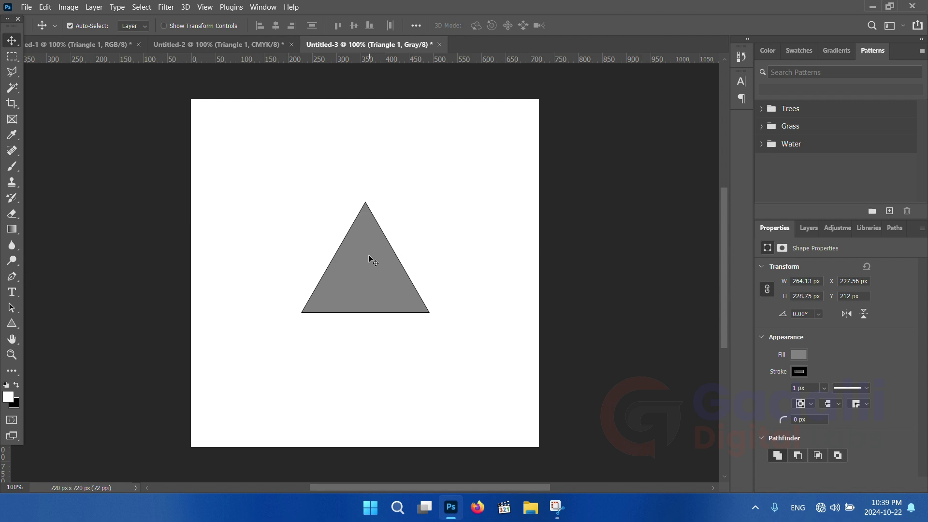
# Change the fill of the grayscale document's triangle to the recently used blue.
pyautogui.click(12, 323)
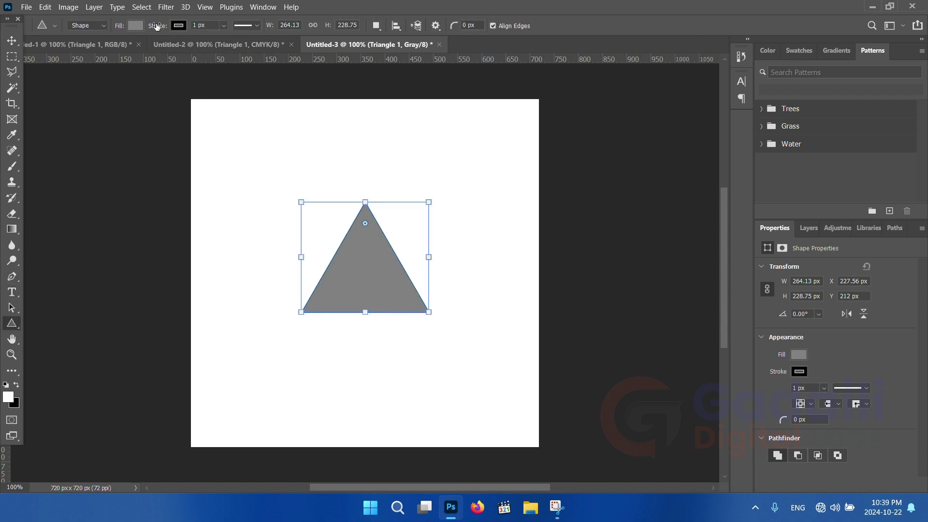
pyautogui.click(136, 25)
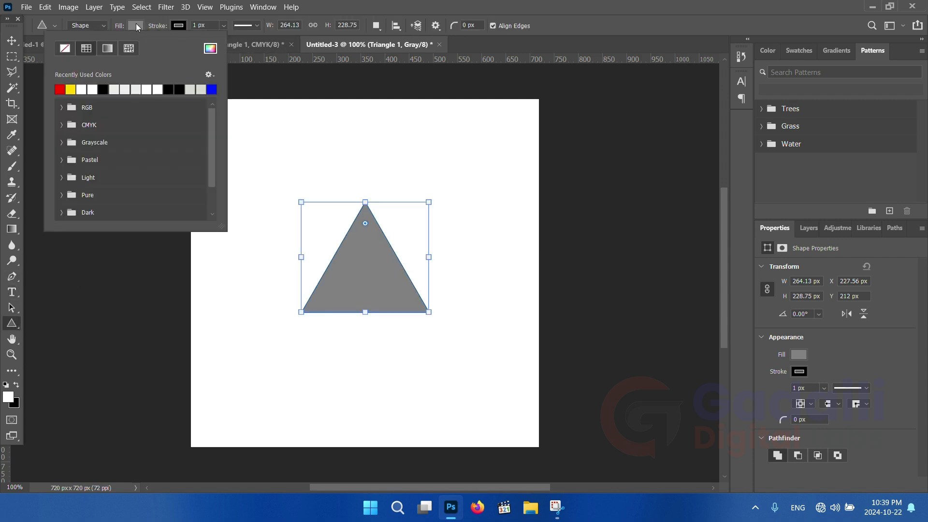
pyautogui.click(216, 89)
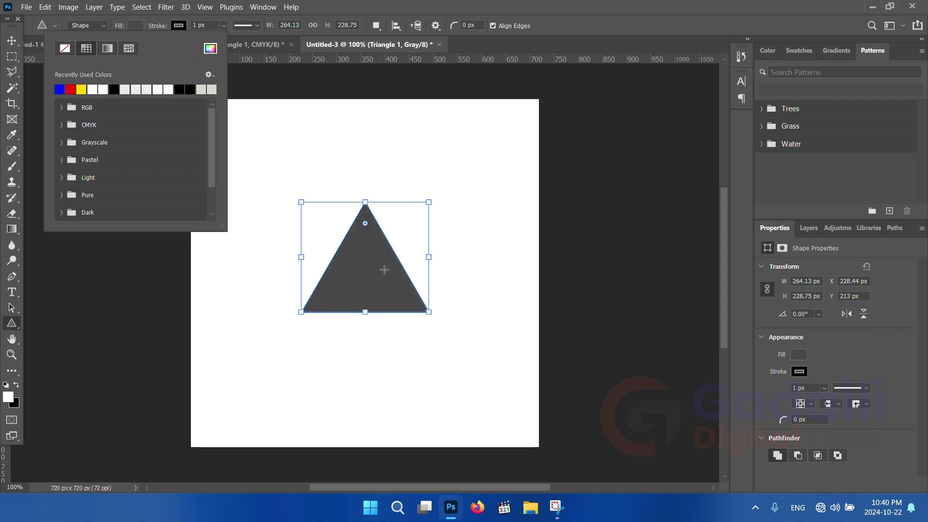
pyautogui.press('v')
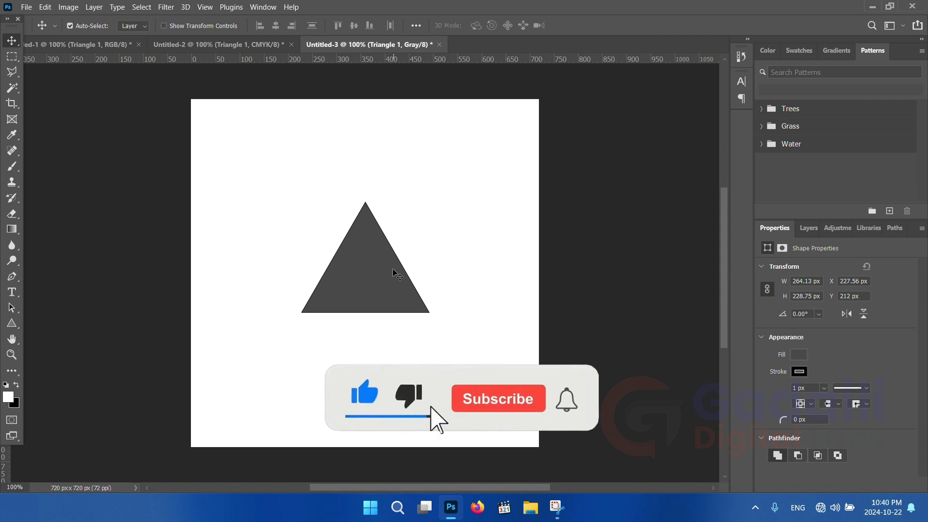
# In the RGB document, unlock the Background layer so it becomes a regular editable layer.
pyautogui.click(104, 48)
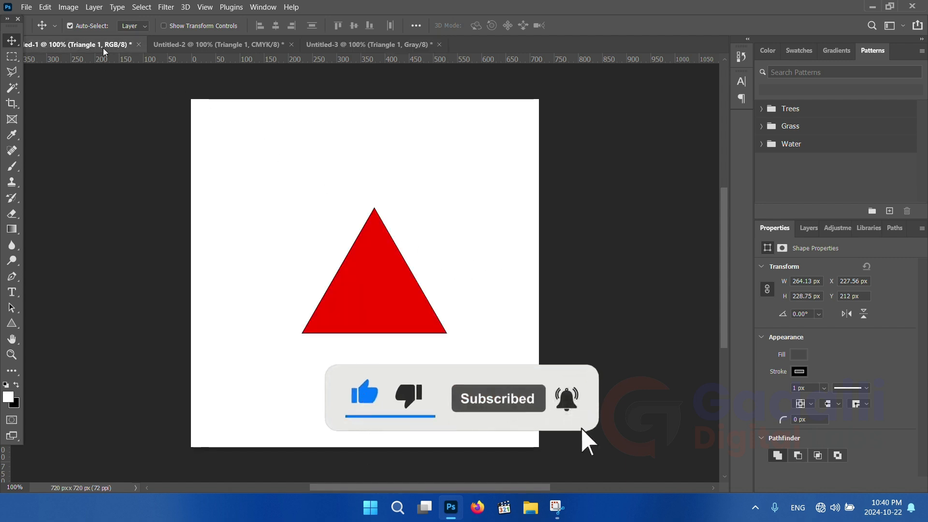
pyautogui.click(503, 263)
pyautogui.click(809, 228)
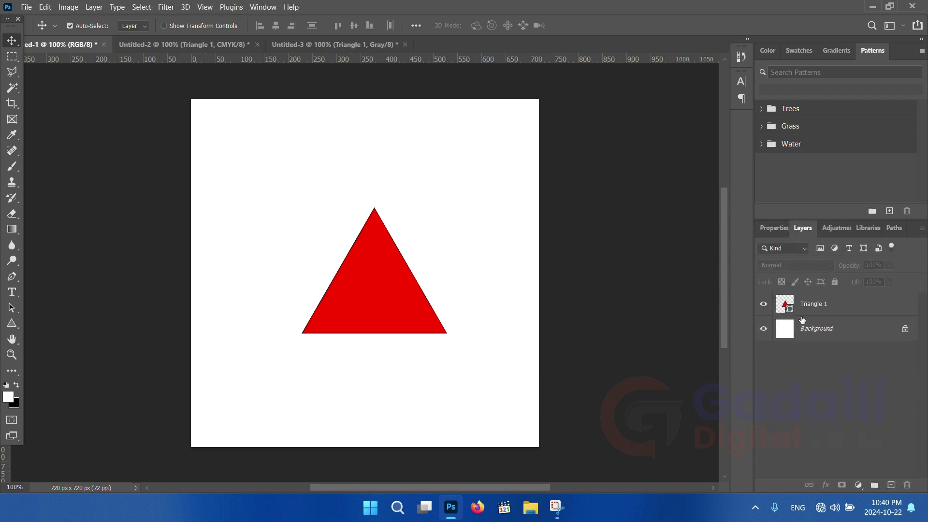
pyautogui.click(856, 337)
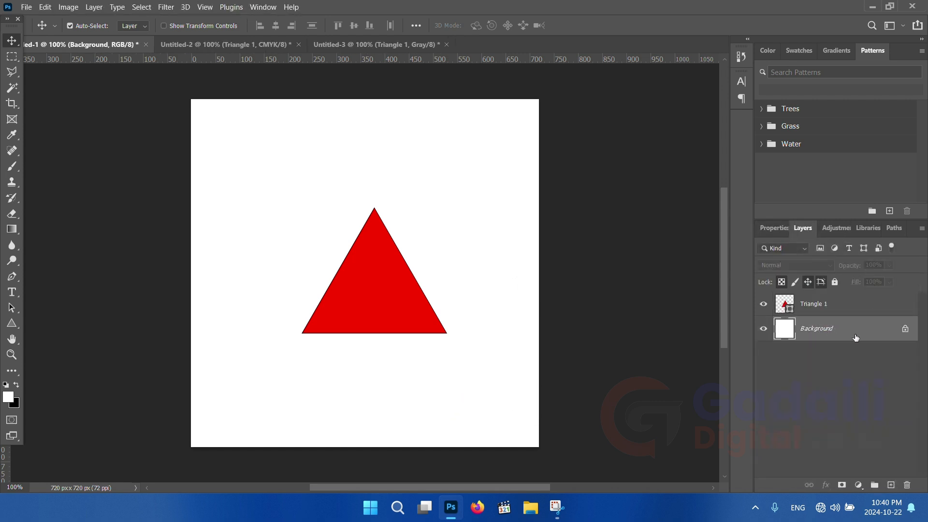
pyautogui.click(904, 330)
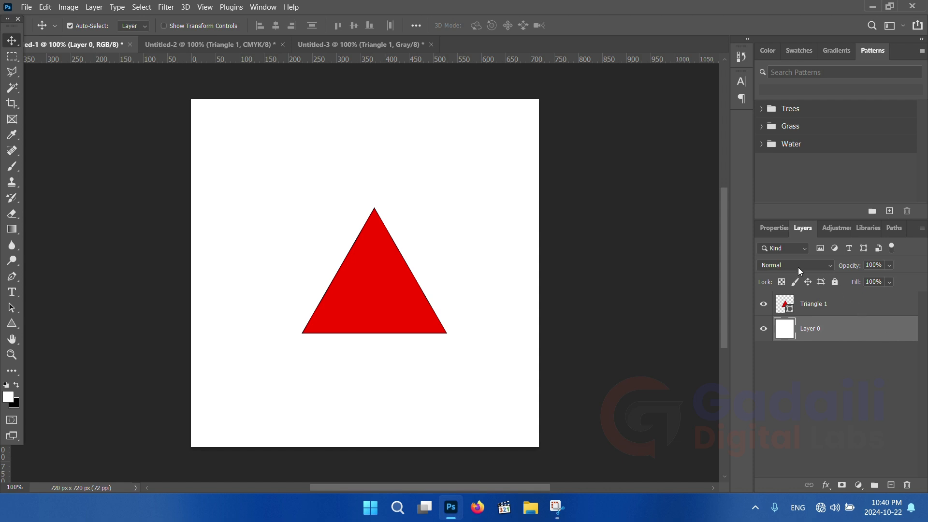
# Set the foreground colour to bright green #4dfd00 and fill the unlocked background layer with it.
pyautogui.click(9, 397)
pyautogui.click(759, 135)
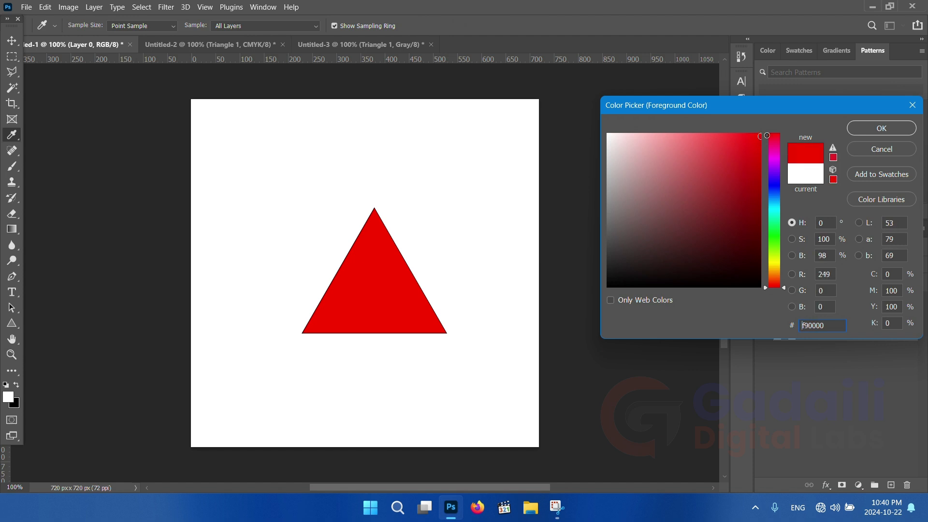
pyautogui.moveTo(779, 150)
pyautogui.mouseDown()
pyautogui.moveTo(773, 254)
pyautogui.moveTo(775, 244)
pyautogui.mouseUp()
pyautogui.click(882, 128)
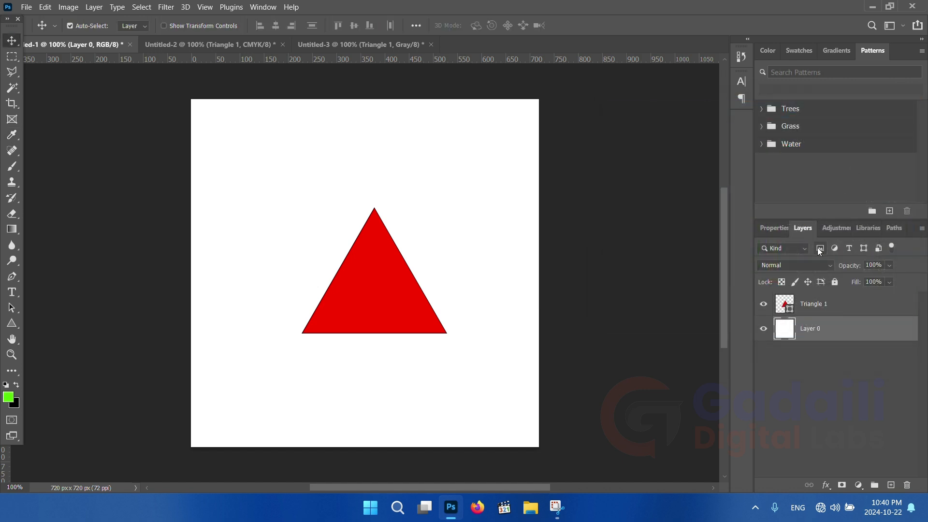
pyautogui.hotkey('shift', 'F5')
pyautogui.press('Return')
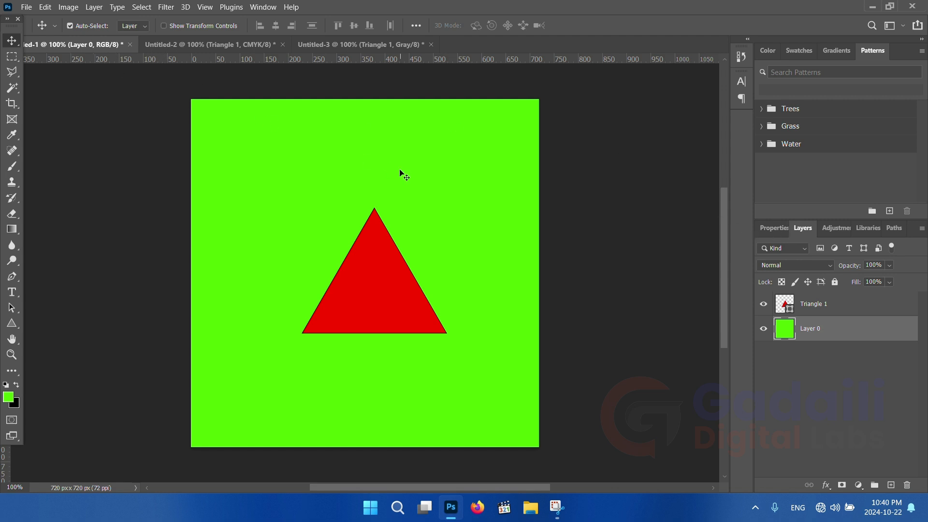
# Open a Hue/Saturation adjustment for the green background layer and try hue -42, saturation -41 and lightness +42.
pyautogui.click(68, 8)
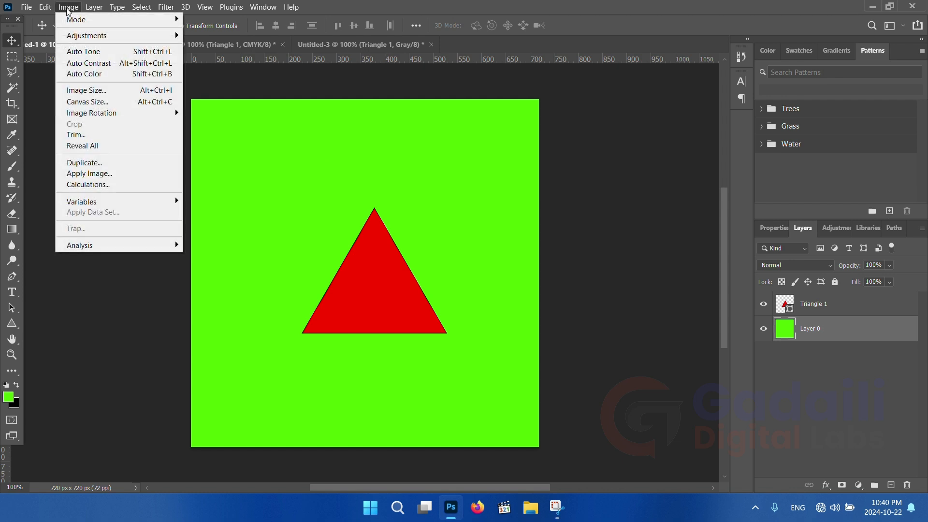
pyautogui.moveTo(102, 36)
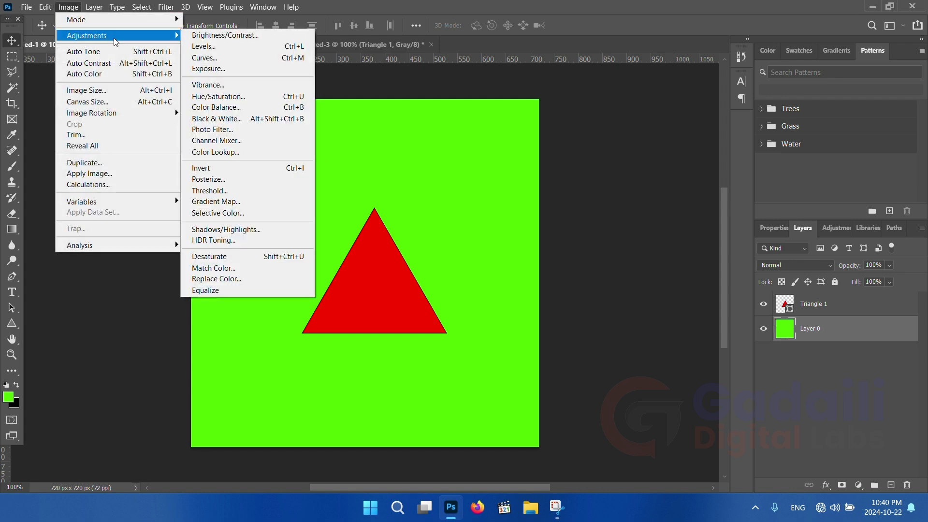
pyautogui.click(250, 103)
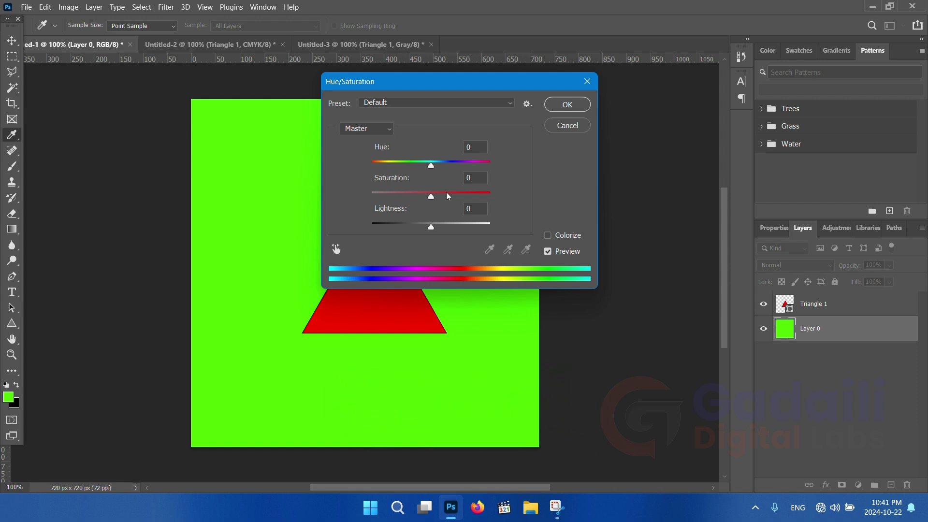
pyautogui.moveTo(431, 165); pyautogui.dragTo(406, 165)
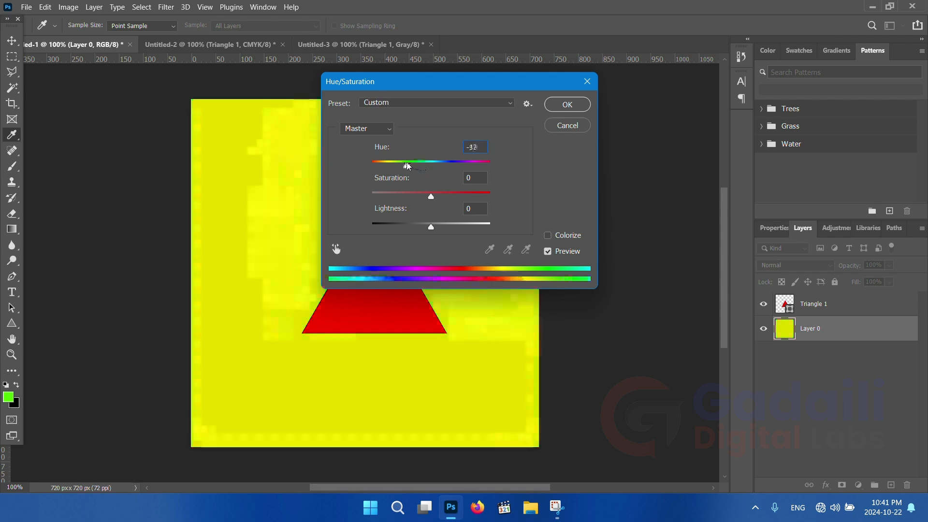
pyautogui.moveTo(431, 197); pyautogui.dragTo(407, 196)
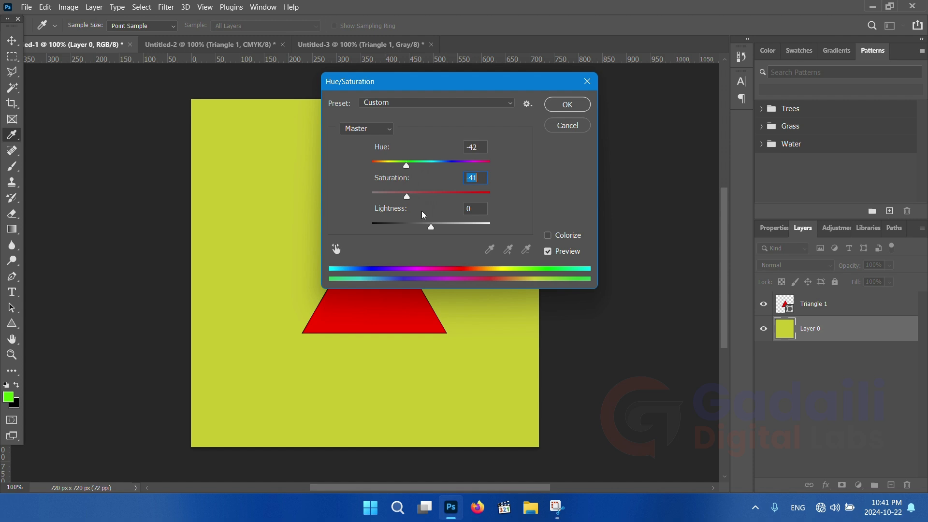
pyautogui.moveTo(431, 227); pyautogui.dragTo(455, 227)
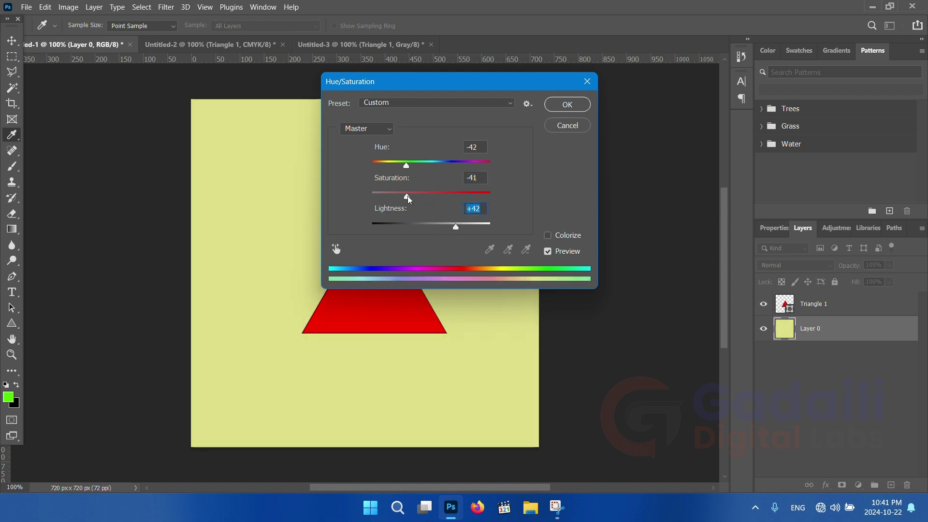
# Readjust the background layer's hue to -29 and its saturation to +14.
pyautogui.moveTo(408, 196); pyautogui.dragTo(425, 196)
pyautogui.moveTo(406, 165); pyautogui.dragTo(455, 168)
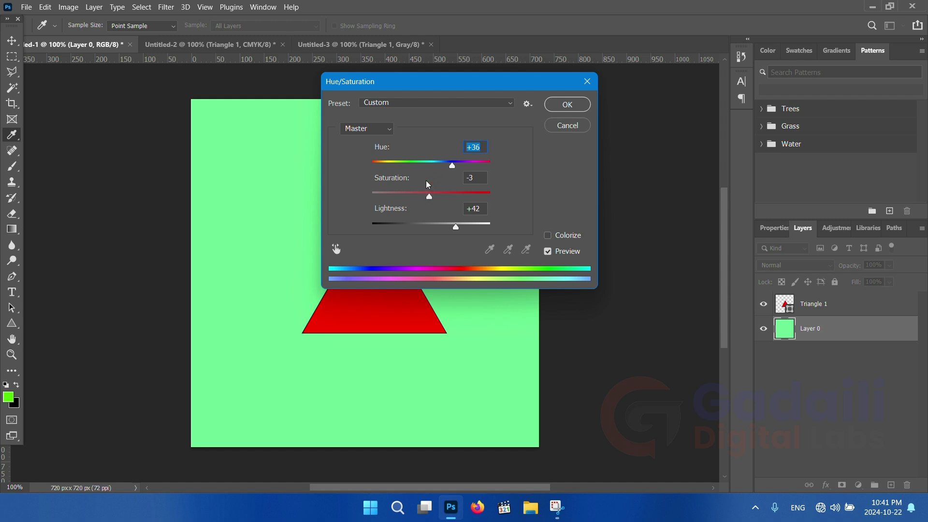
pyautogui.moveTo(452, 165); pyautogui.dragTo(440, 198)
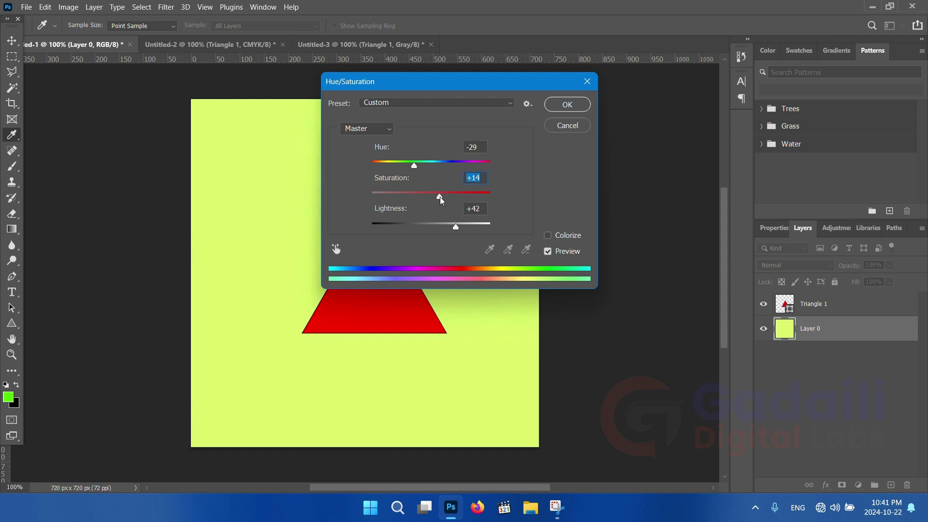
# Try the Yellow Boost, Sepia, Old Style and Strong Saturation presets of Hue/Saturation on the background layer.
pyautogui.click(503, 103)
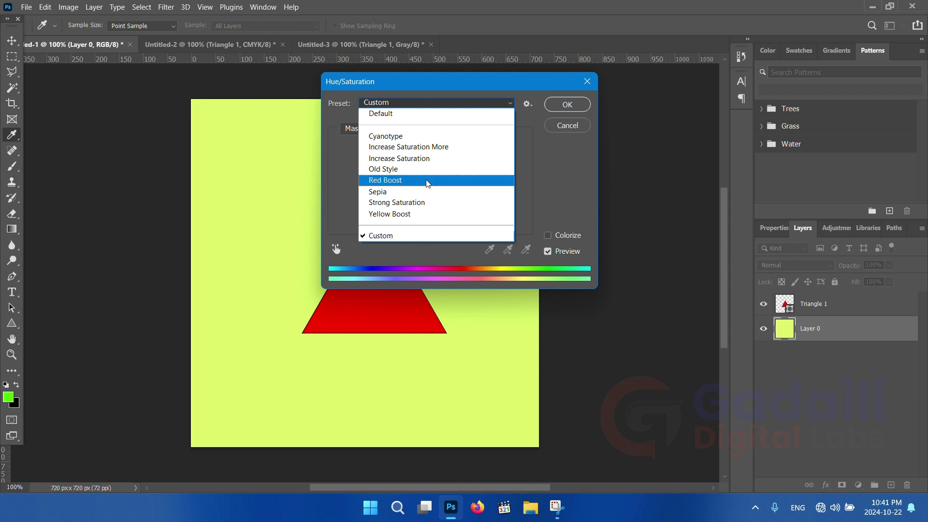
pyautogui.click(408, 214)
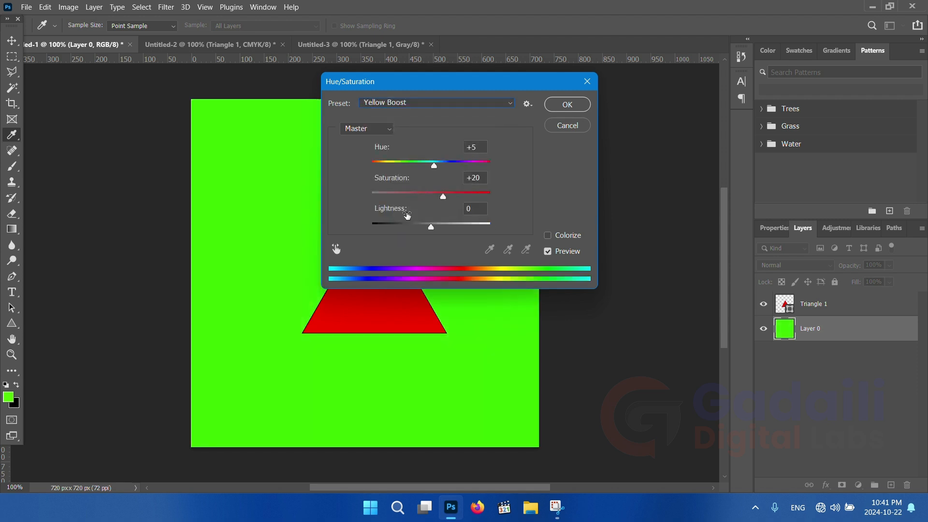
pyautogui.click(413, 103)
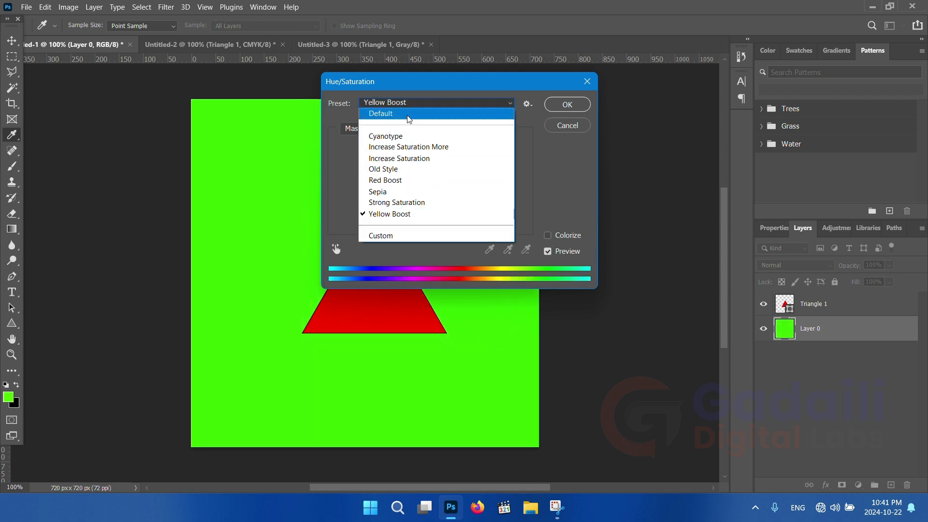
pyautogui.click(393, 192)
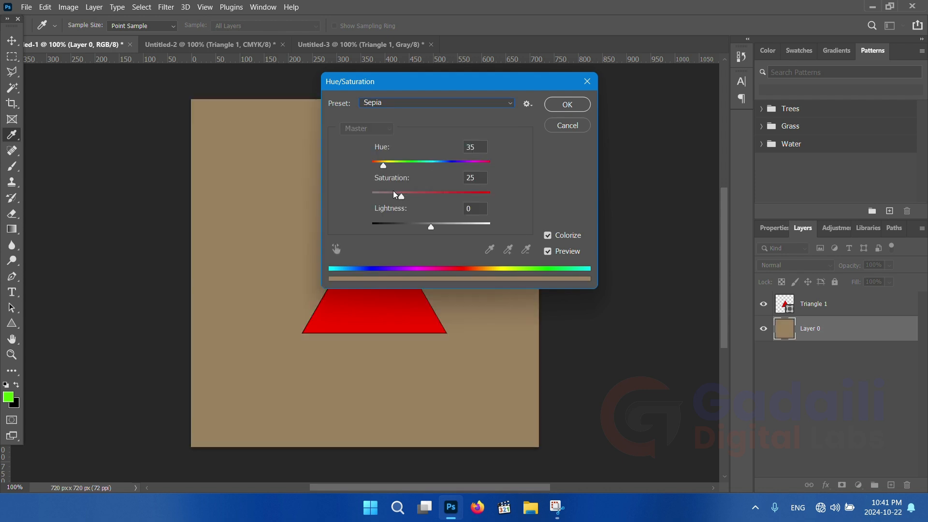
pyautogui.click(399, 103)
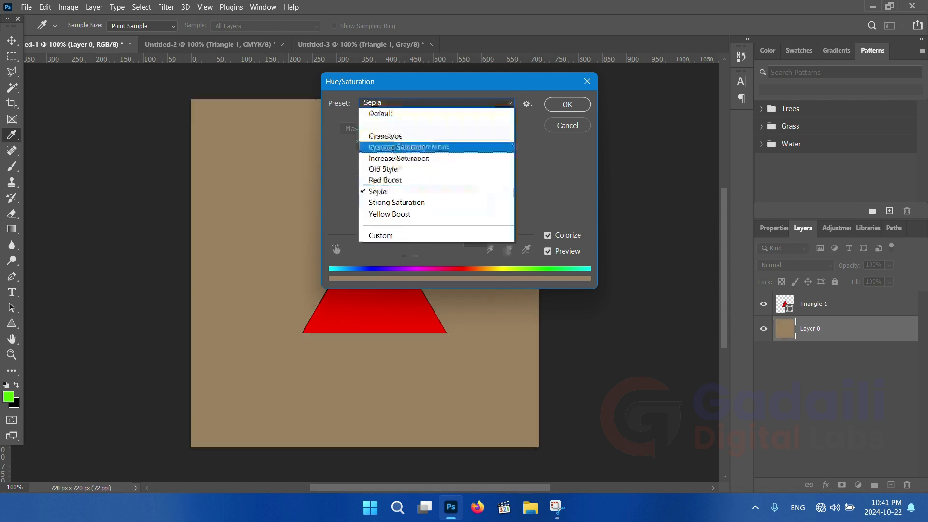
pyautogui.click(393, 169)
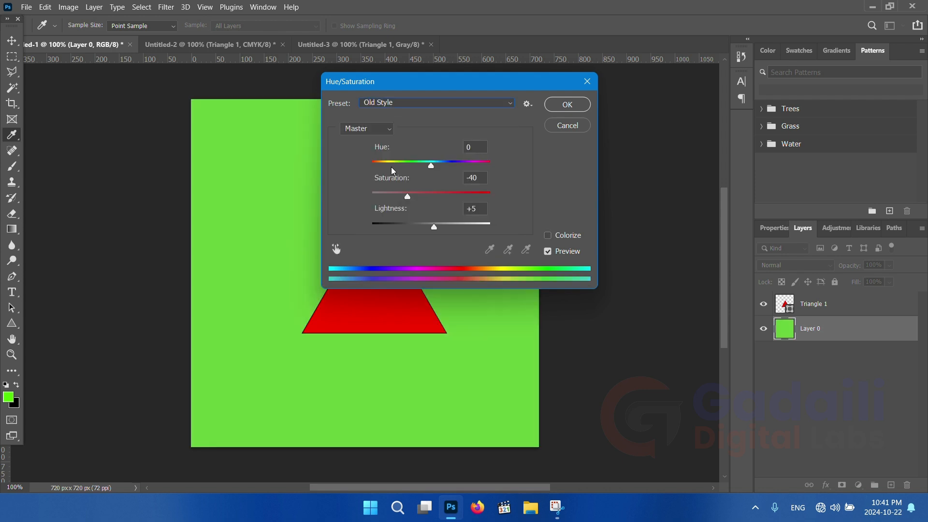
pyautogui.click(405, 102)
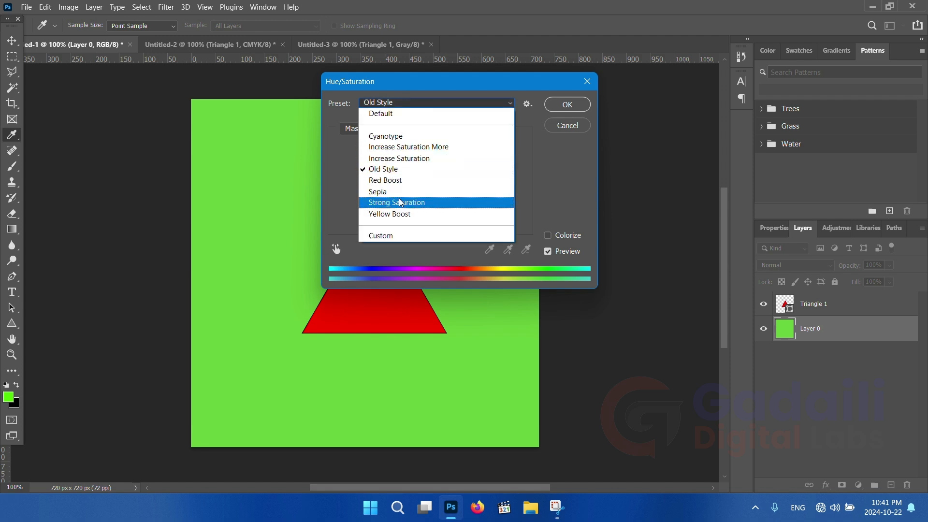
pyautogui.click(432, 205)
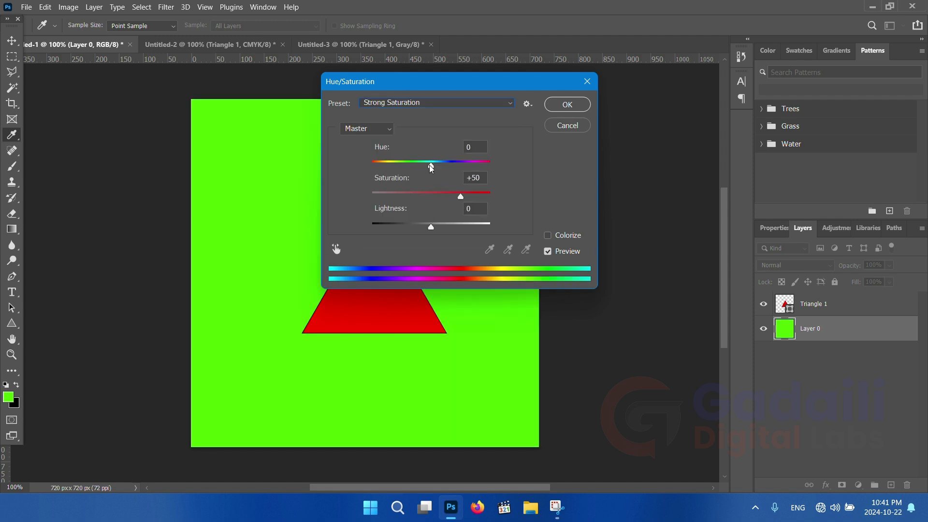
# Set hue -50, saturation +14 and lightness +15 for the background layer and apply the adjustment.
pyautogui.moveTo(432, 167); pyautogui.dragTo(403, 167)
pyautogui.moveTo(460, 197); pyautogui.dragTo(440, 226)
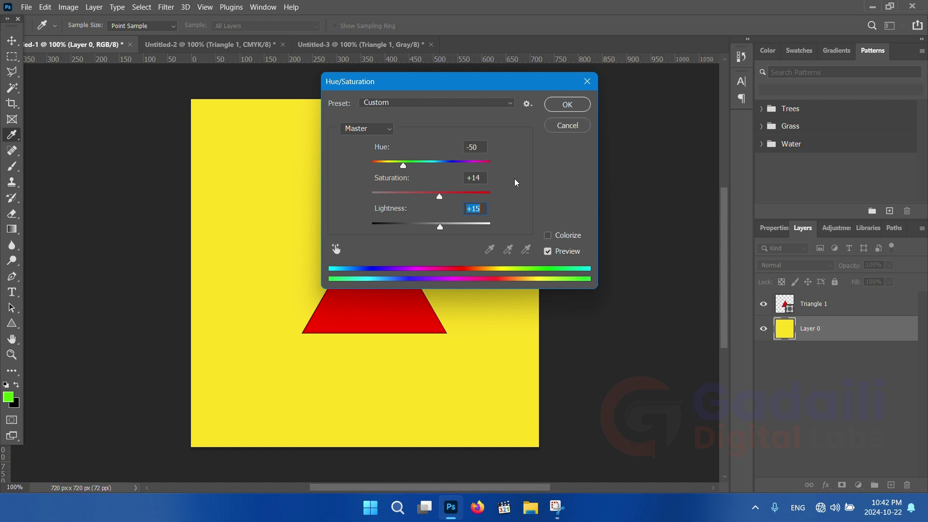
pyautogui.click(566, 103)
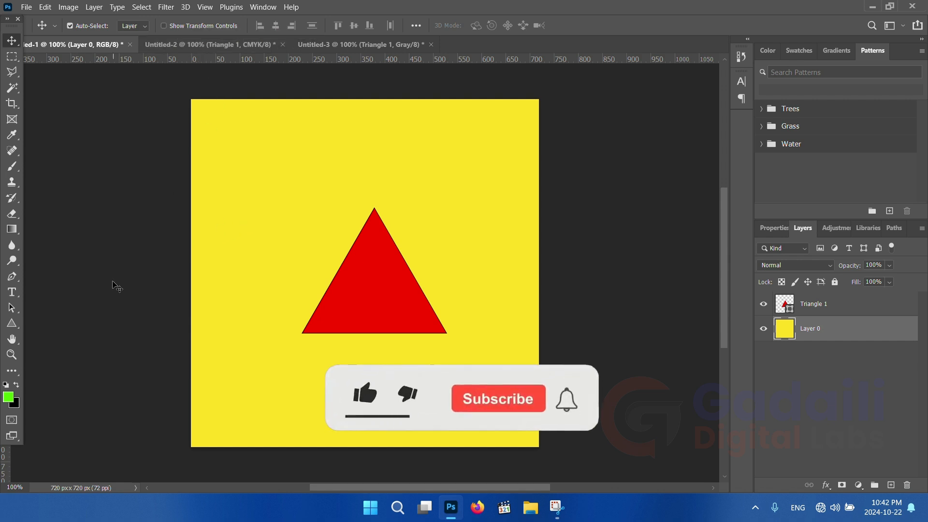
# Select the triangle layer and choose the orange-red #f4472b for the foreground colour in the Color Picker.
pyautogui.click(365, 286)
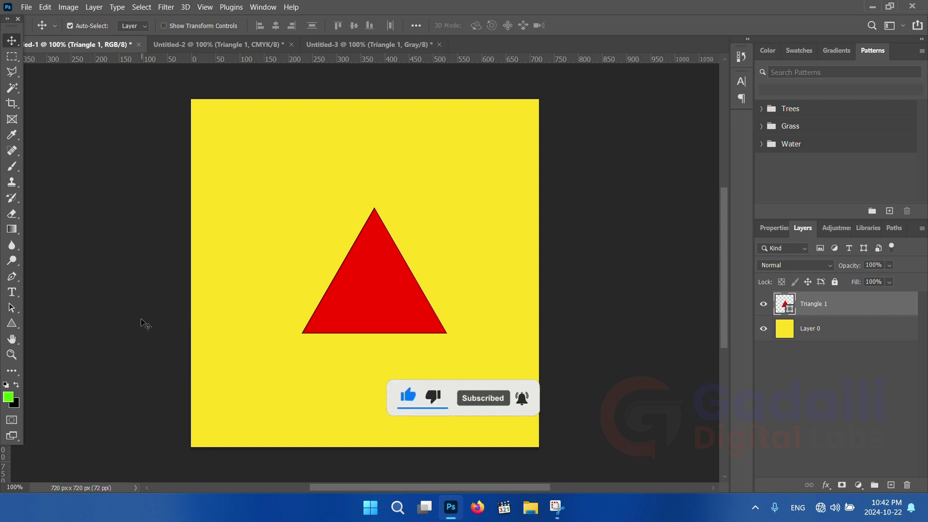
pyautogui.click(9, 397)
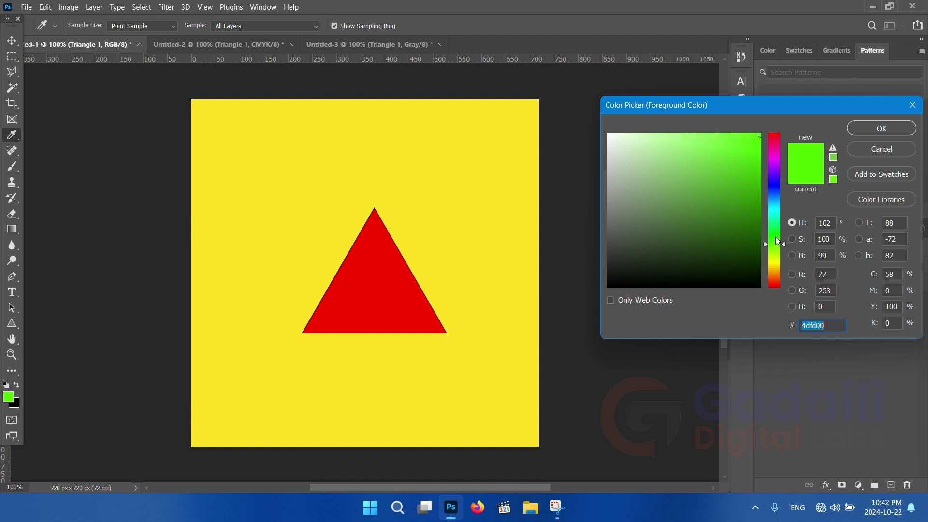
pyautogui.click(749, 152)
pyautogui.moveTo(768, 152)
pyautogui.mouseDown()
pyautogui.moveTo(776, 131)
pyautogui.moveTo(758, 173)
pyautogui.moveTo(763, 194)
pyautogui.moveTo(763, 136)
pyautogui.moveTo(762, 145)
pyautogui.moveTo(733, 140)
pyautogui.moveTo(778, 190)
pyautogui.moveTo(778, 283)
pyautogui.mouseUp()
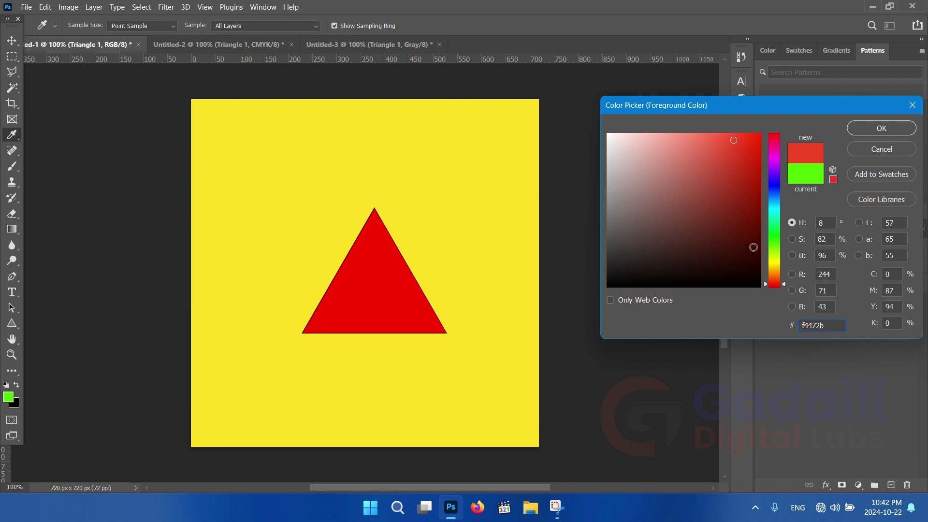
pyautogui.moveTo(831, 325); pyautogui.dragTo(800, 325)
# Define the foreground colour by RGB values: red 0, green 100 and blue 200.
pyautogui.moveTo(829, 274); pyautogui.dragTo(818, 275)
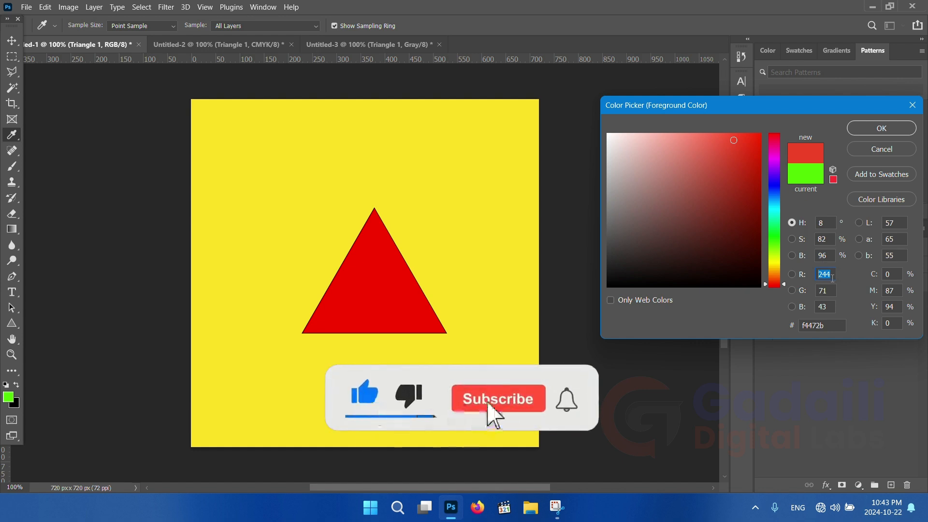
pyautogui.write('0')
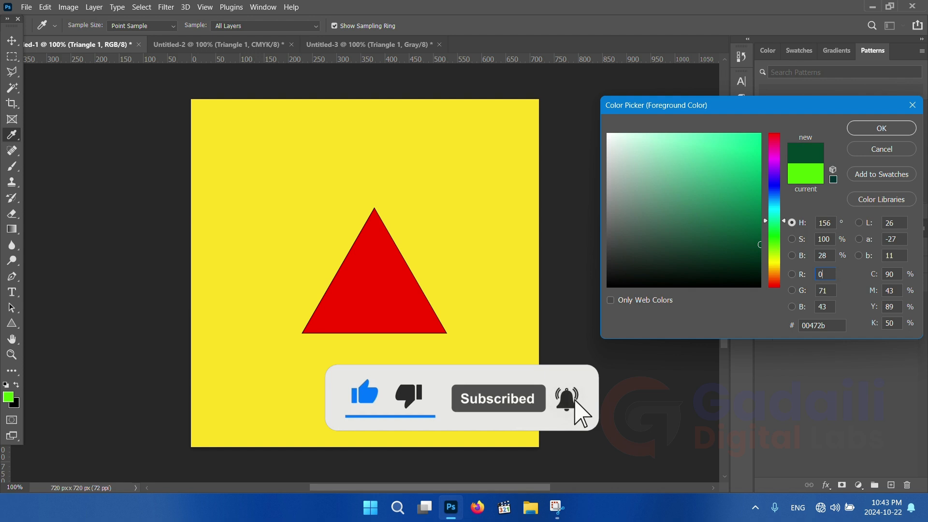
pyautogui.click(820, 290)
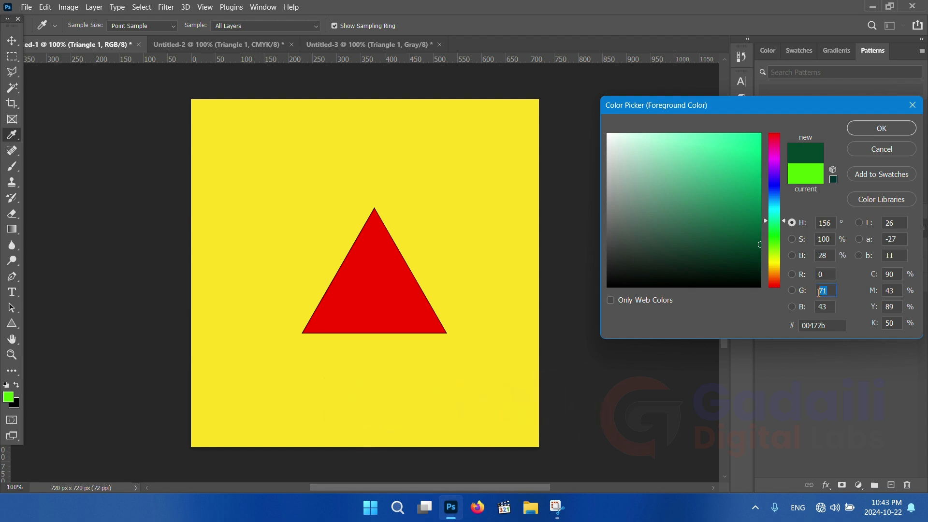
pyautogui.write('100')
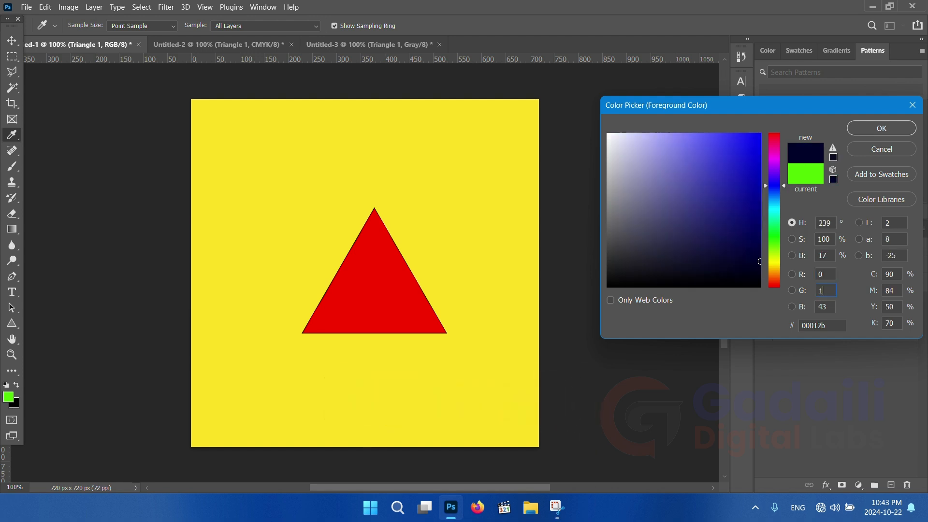
pyautogui.click(817, 306)
pyautogui.write('200')
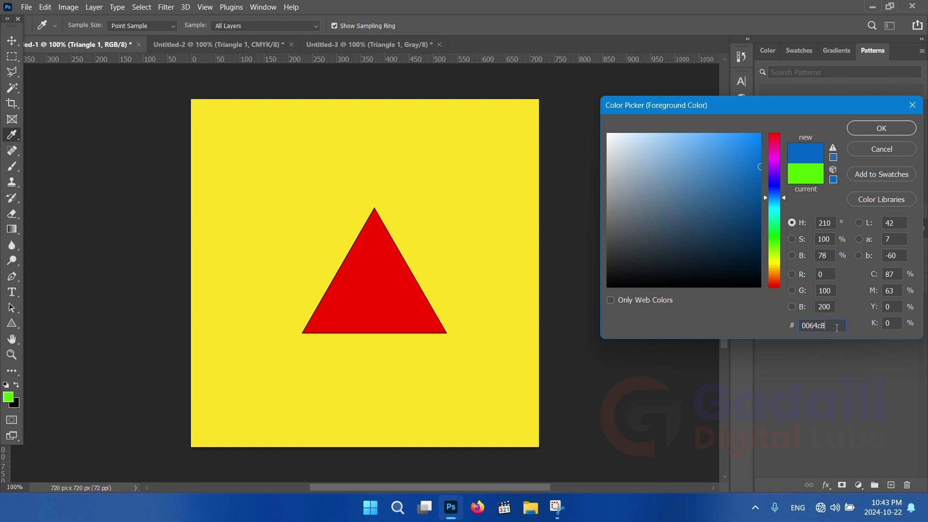
# Set the foreground colour to white with the hex code ffffff, confirm it and return to the Move tool.
pyautogui.moveTo(827, 328); pyautogui.dragTo(797, 326)
pyautogui.click(821, 325)
pyautogui.write('ffffff')
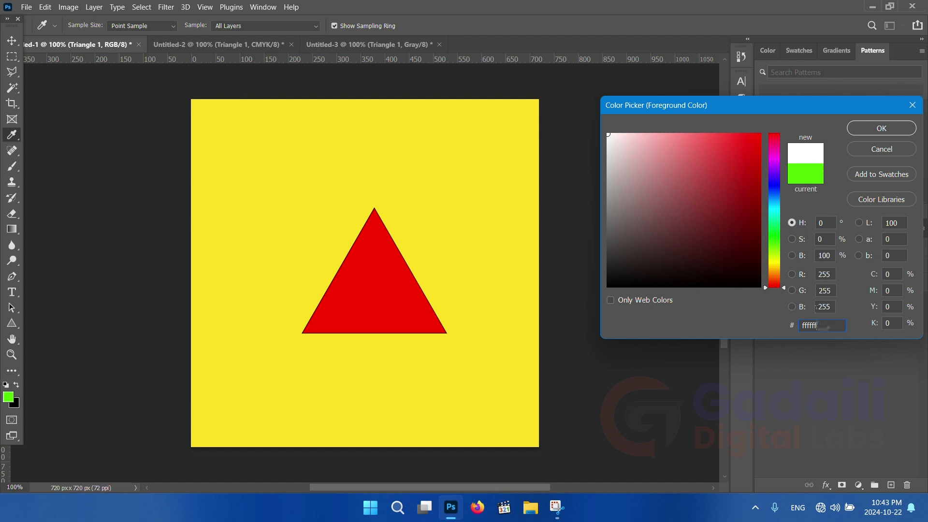
pyautogui.moveTo(831, 328); pyautogui.dragTo(787, 317)
pyautogui.click(880, 131)
pyautogui.press('v')
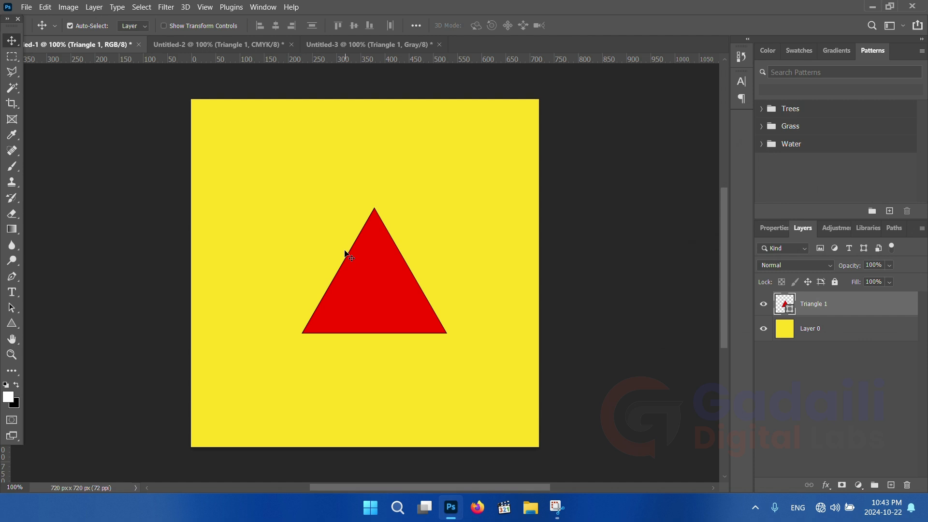
# Review the foreground colour's HSB, RGB, Lab, CMYK and hex fields in the Color Picker and close it.
pyautogui.click(8, 397)
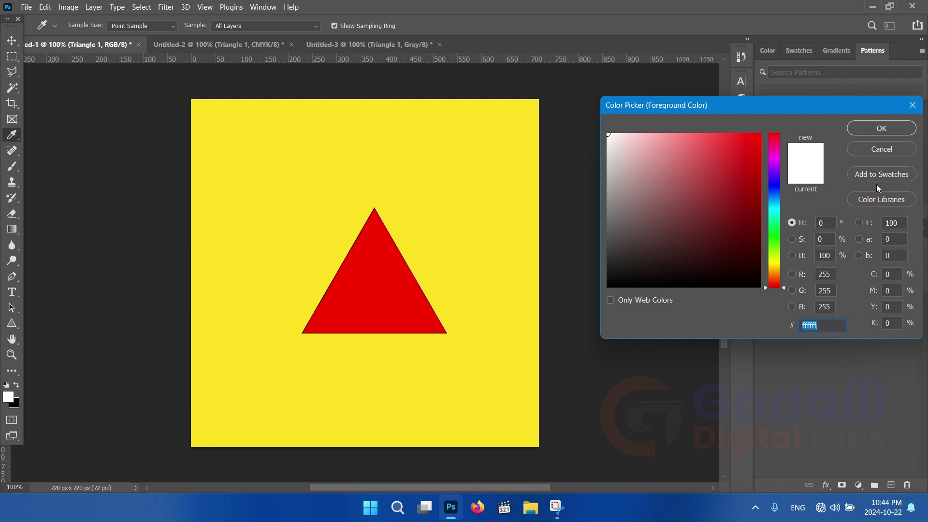
pyautogui.click(892, 124)
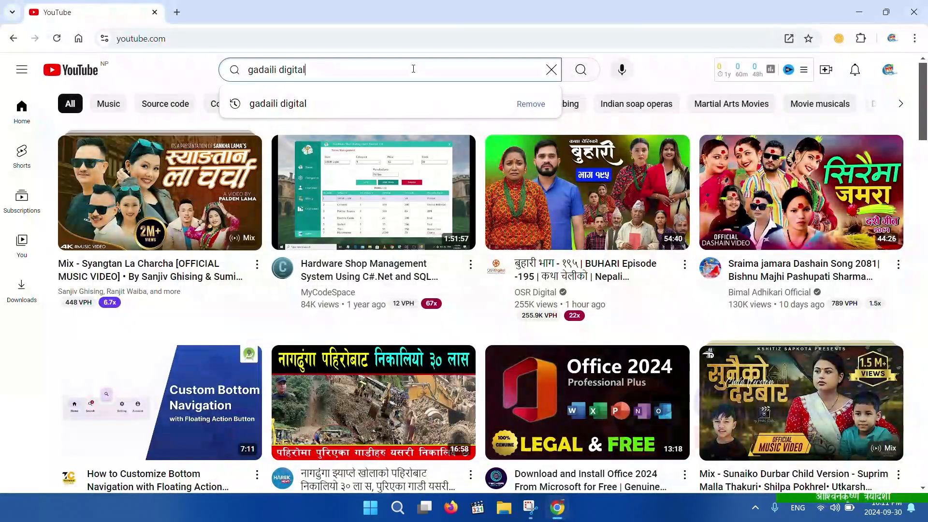
# Switch to YouTube in the browser, search for "gadaili digital labs" and open the Gadaili Digital Labs channel page.
pyautogui.write('labs')
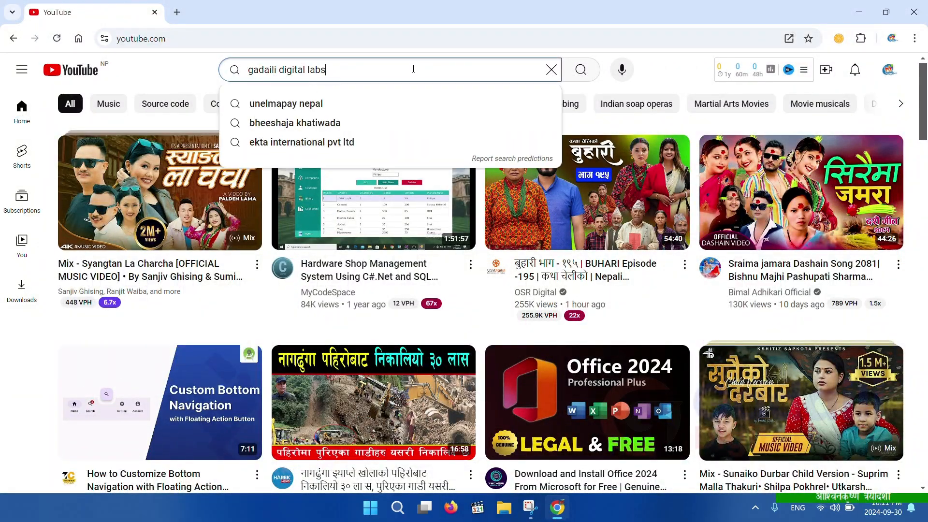
pyautogui.press('Return')
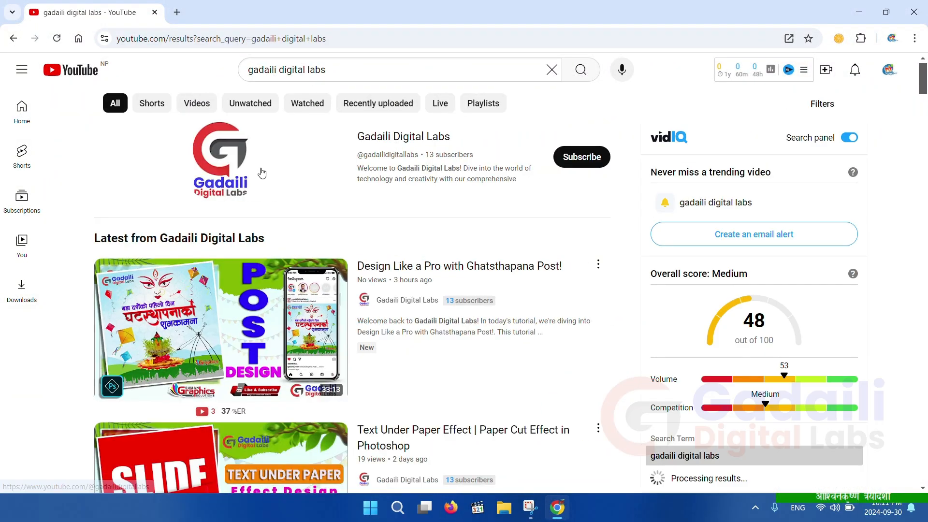
pyautogui.click(261, 174)
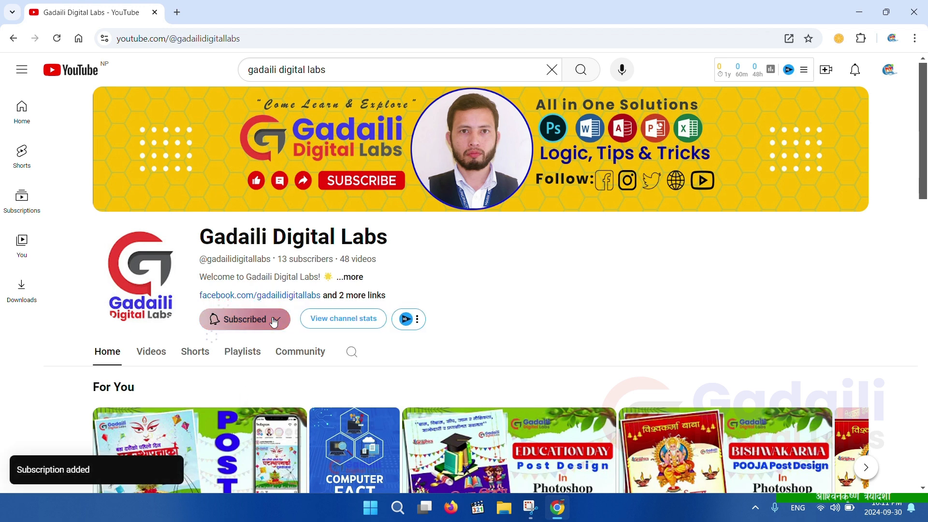
# Turn on all notifications for the channel subscription and open the first video under For You.
pyautogui.click(274, 320)
pyautogui.click(279, 342)
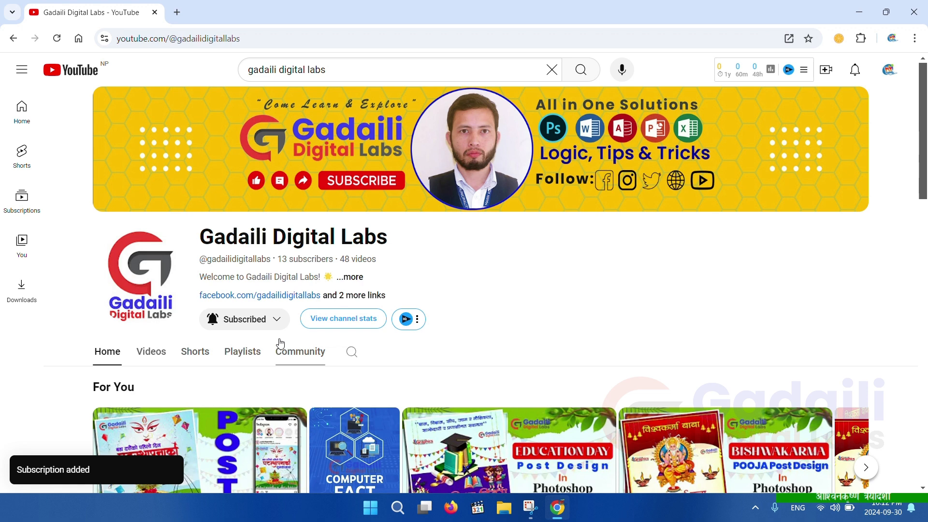
pyautogui.click(252, 434)
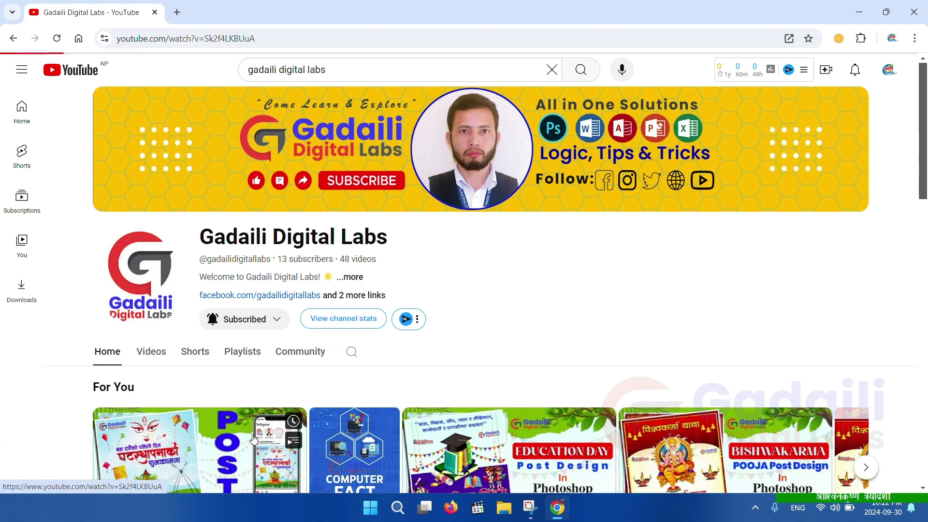